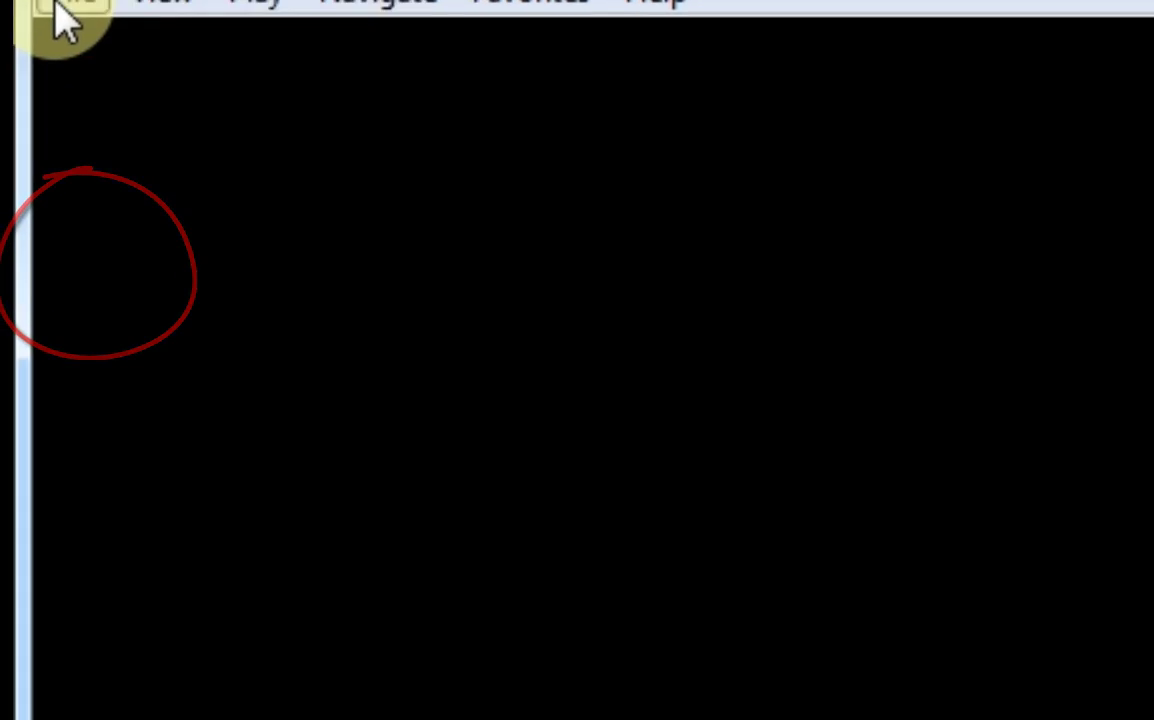
# Open the online subtitle download for the movie and review the subtitle providers and their supported languages in its options
pyautogui.click(55, 238)
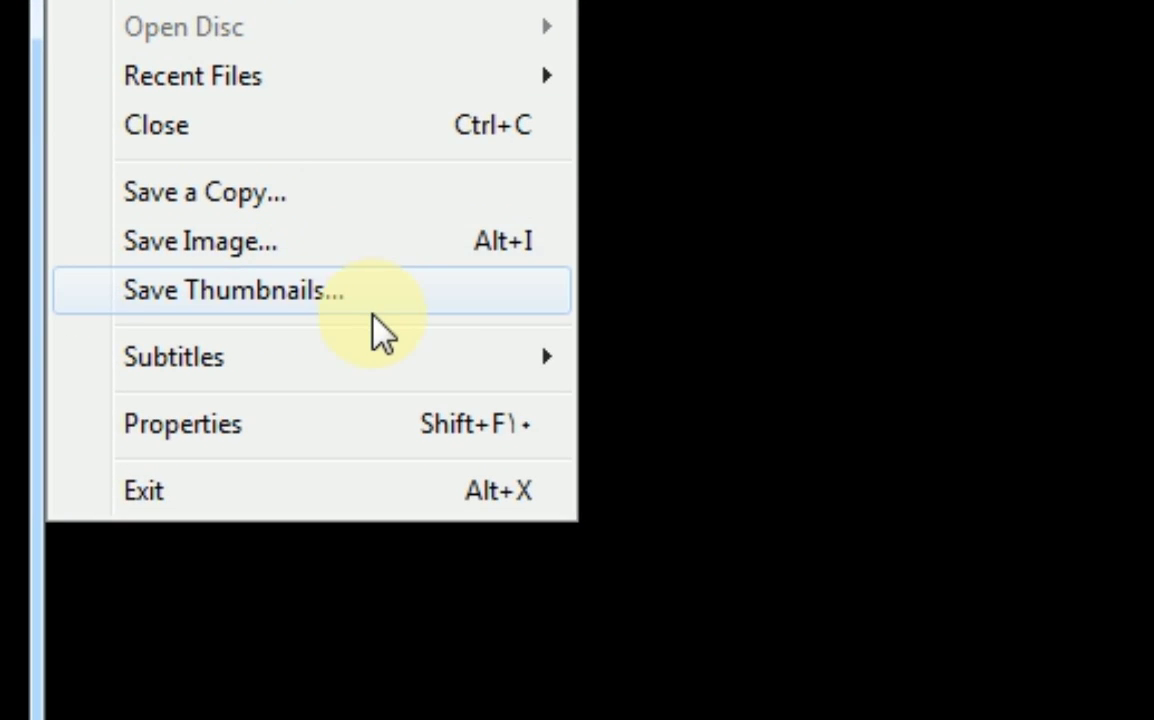
pyautogui.moveTo(398, 362)
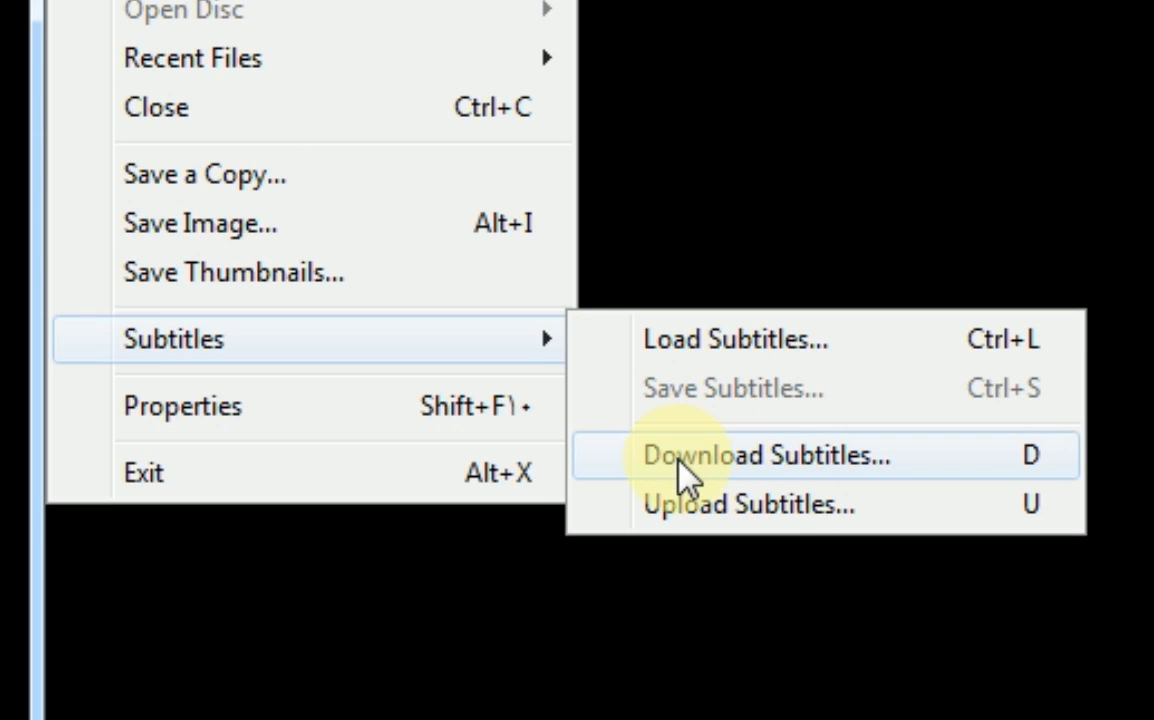
pyautogui.click(688, 476)
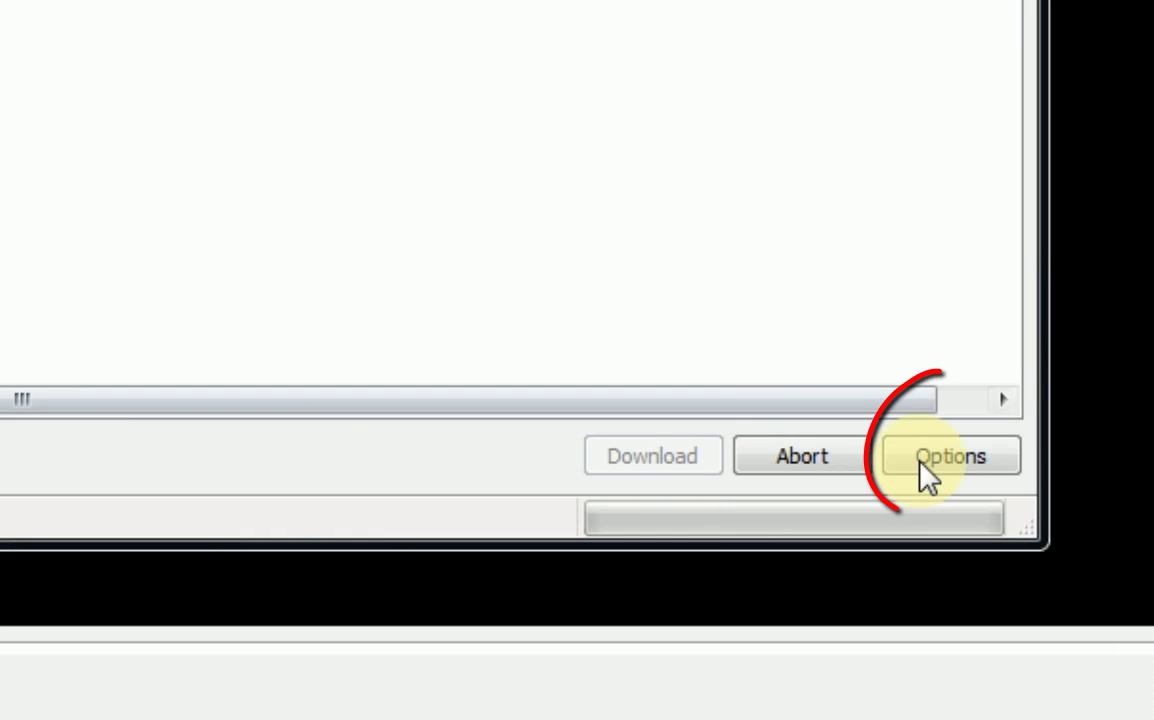
pyautogui.click(940, 468)
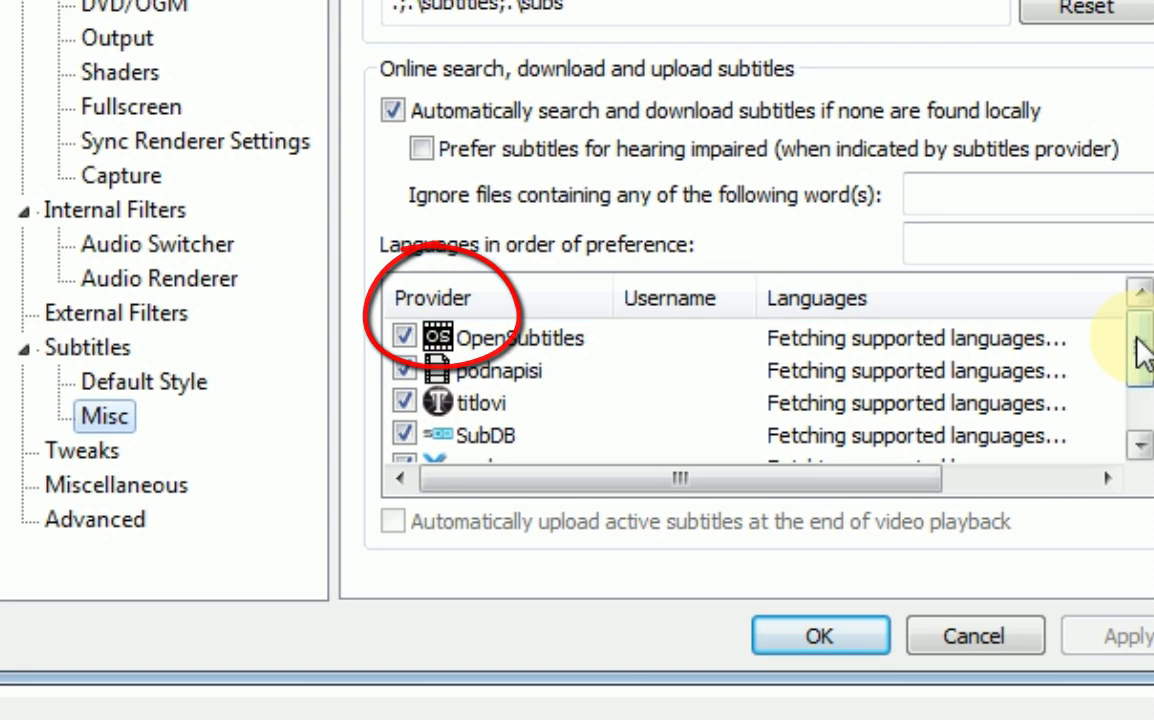
pyautogui.moveTo(1137, 348); pyautogui.dragTo(1140, 405)
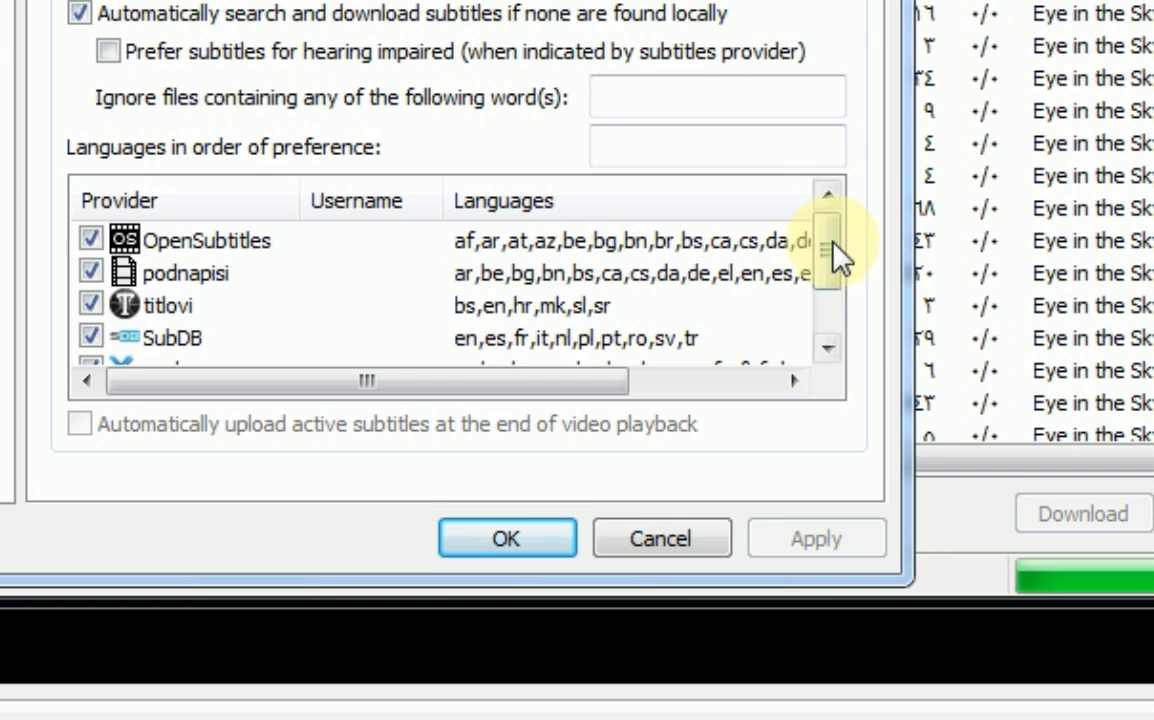
pyautogui.moveTo(833, 245)
pyautogui.mouseDown()
pyautogui.moveTo(834, 272)
pyautogui.moveTo(829, 242)
pyautogui.mouseUp()
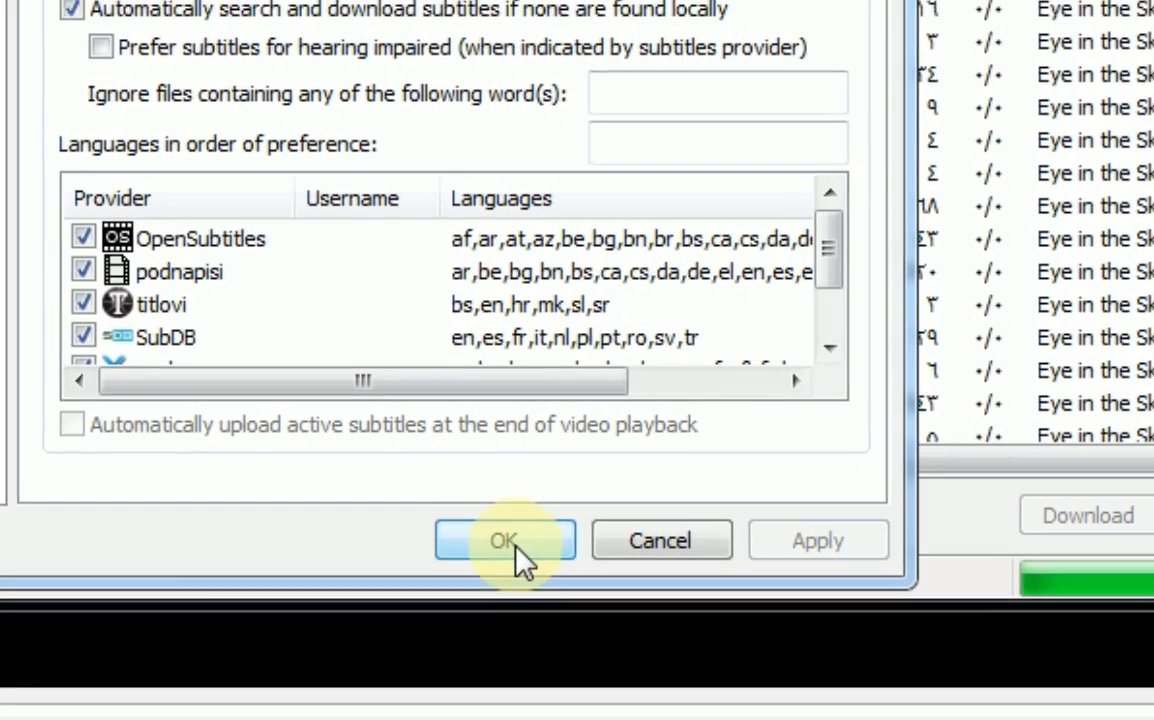
# Set the preferred subtitle language to eng and refresh the online subtitle search
pyautogui.click(640, 145)
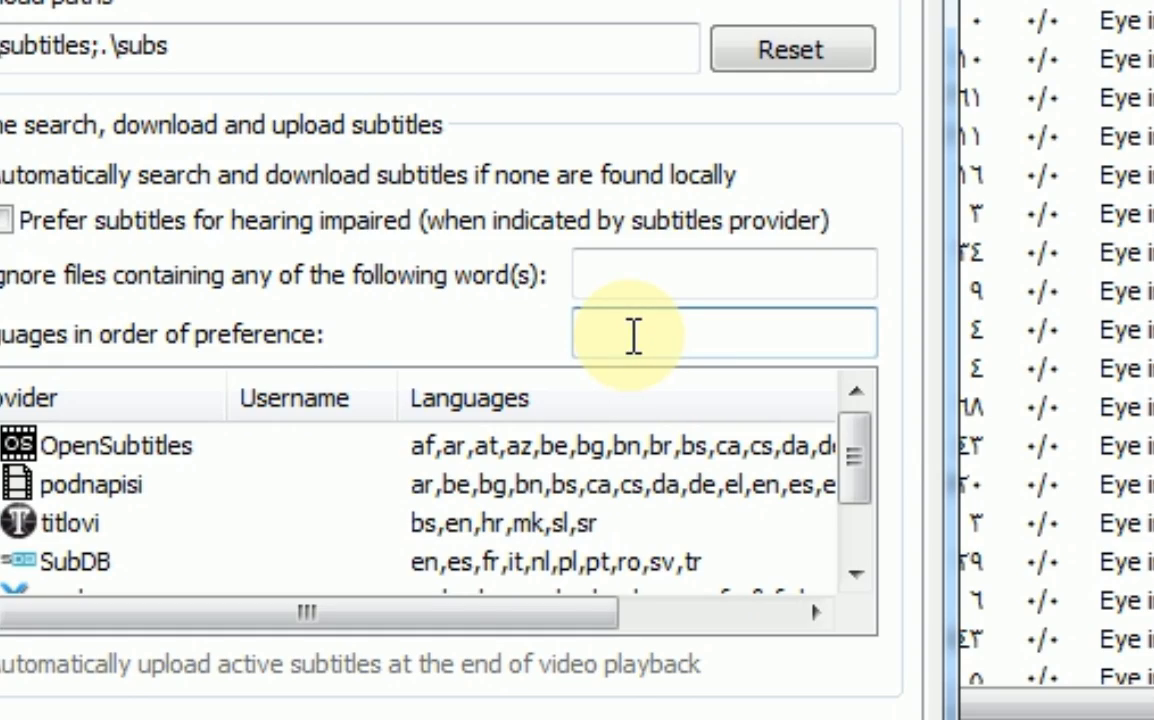
pyautogui.write('eng')
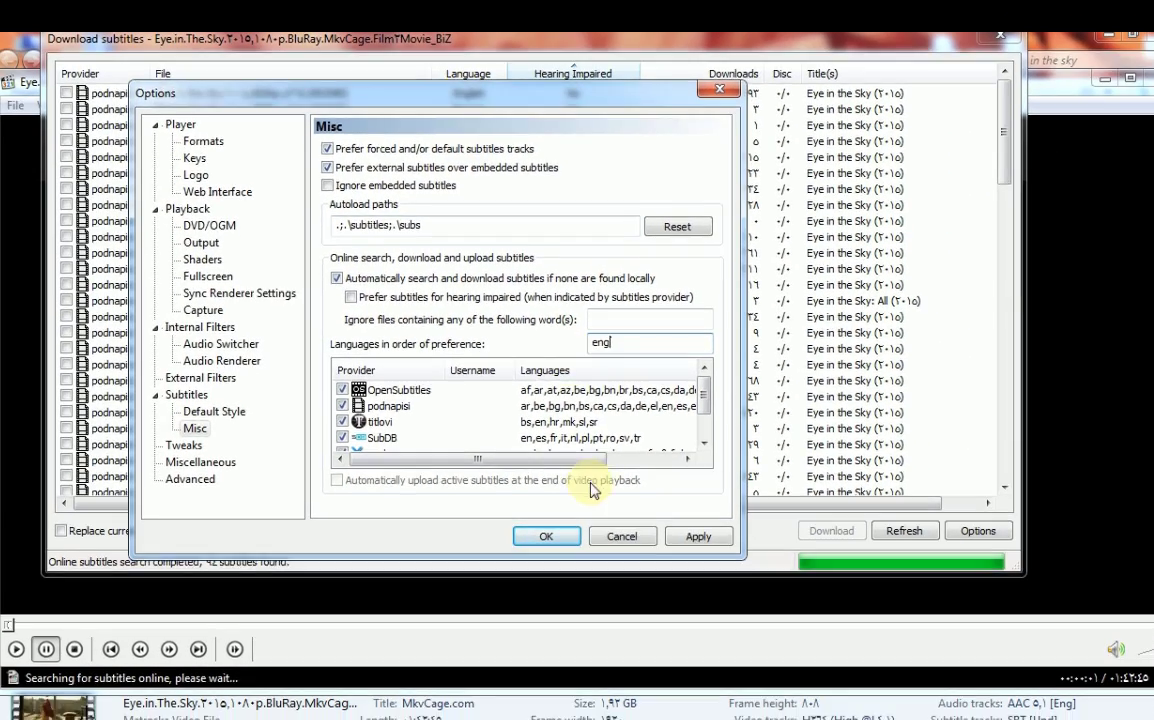
pyautogui.click(549, 537)
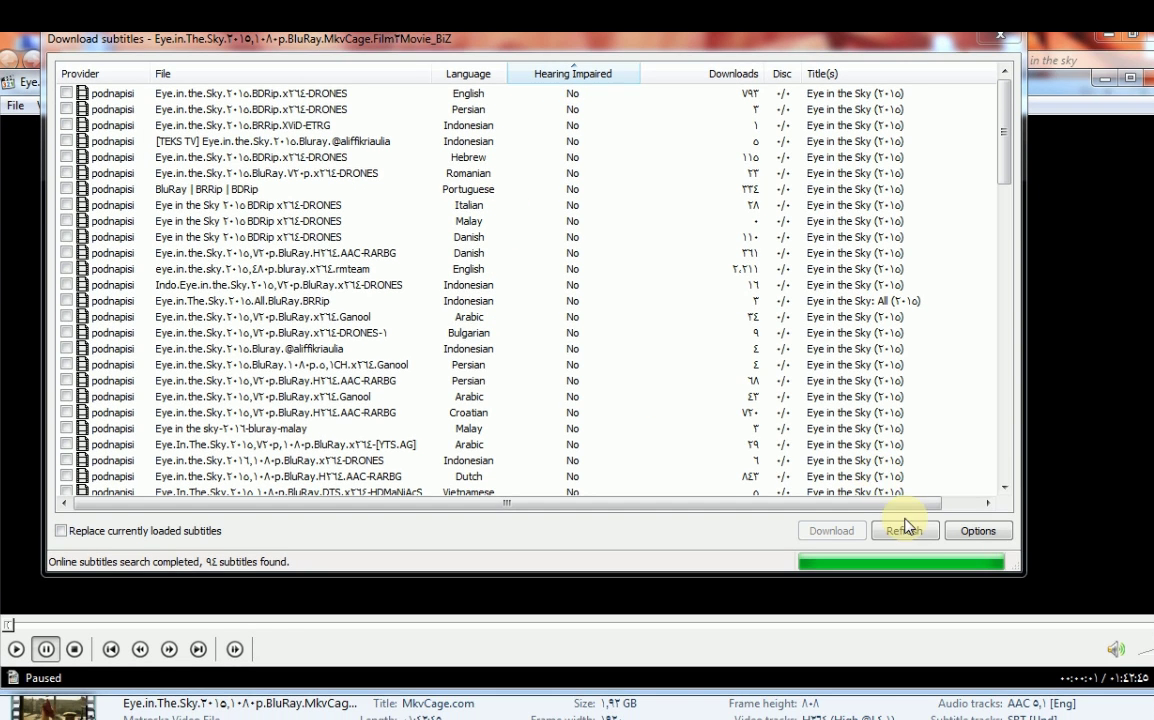
pyautogui.click(904, 538)
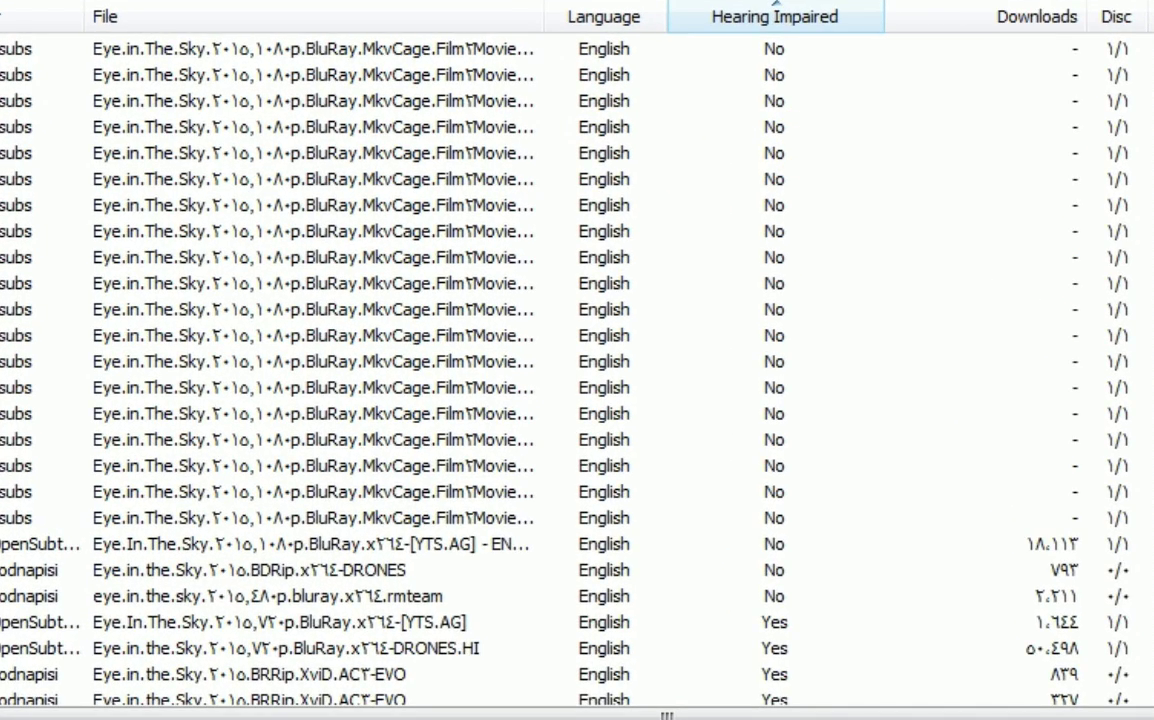
pyautogui.scroll(-1, 840, 48)
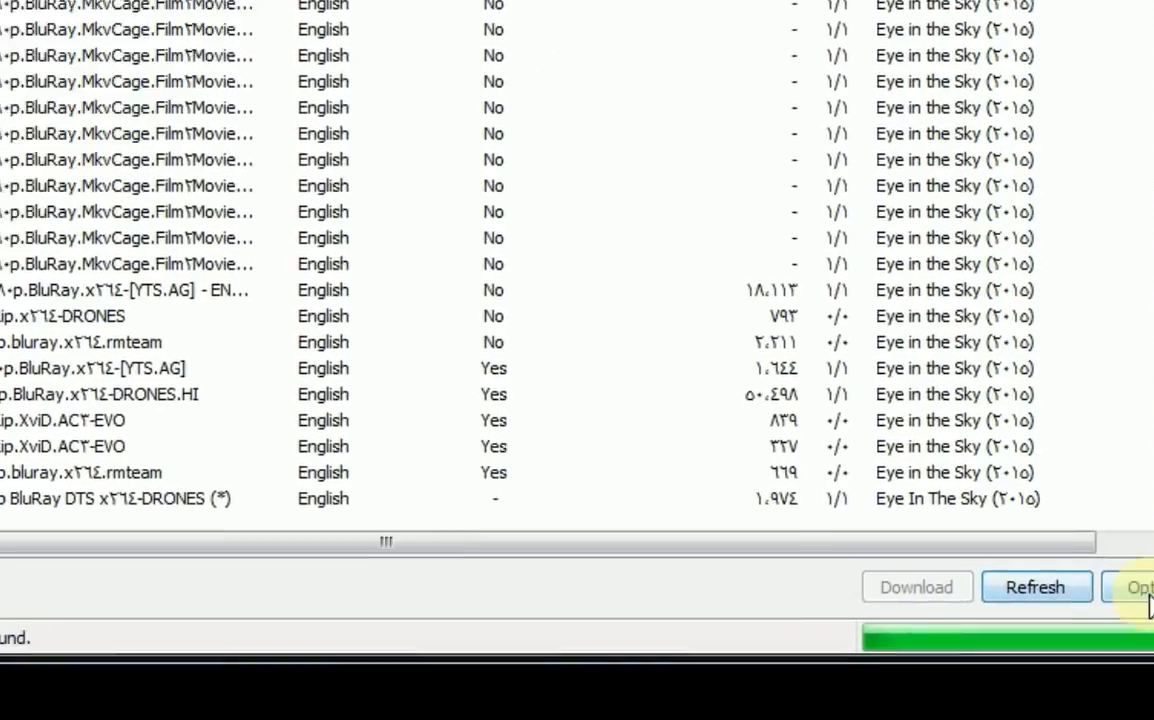
# Change the preferred subtitle language to arabic and refresh the online subtitle search
pyautogui.click(1141, 590)
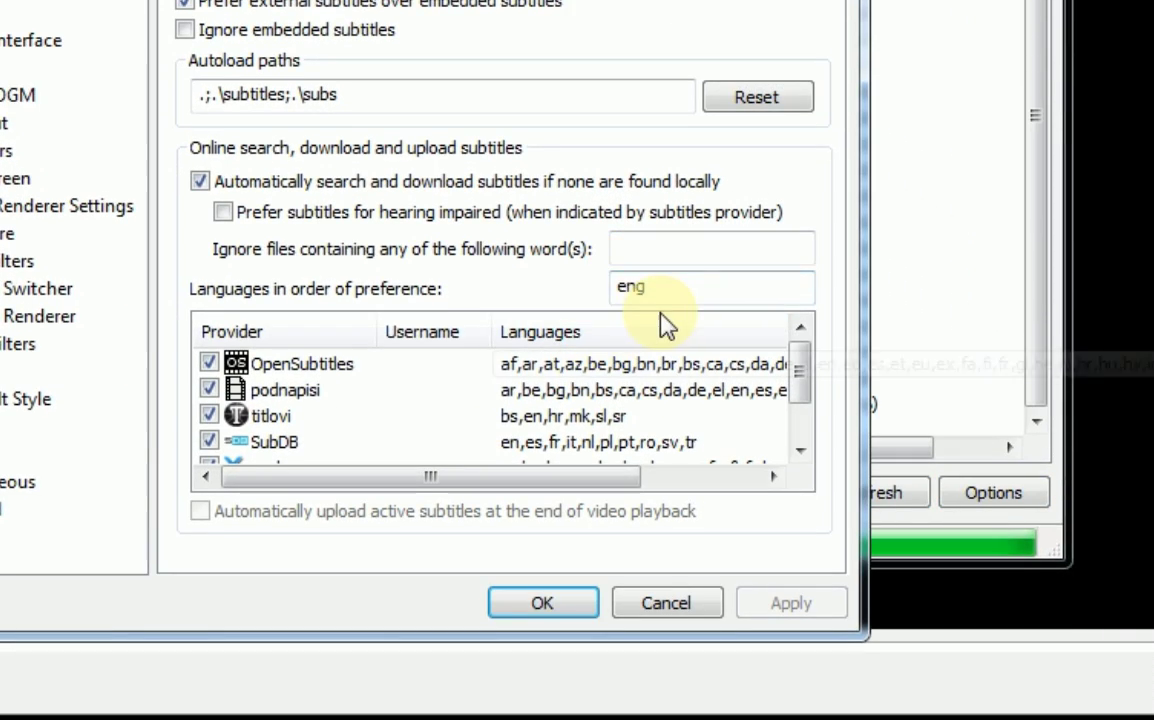
pyautogui.moveTo(670, 292); pyautogui.dragTo(415, 320)
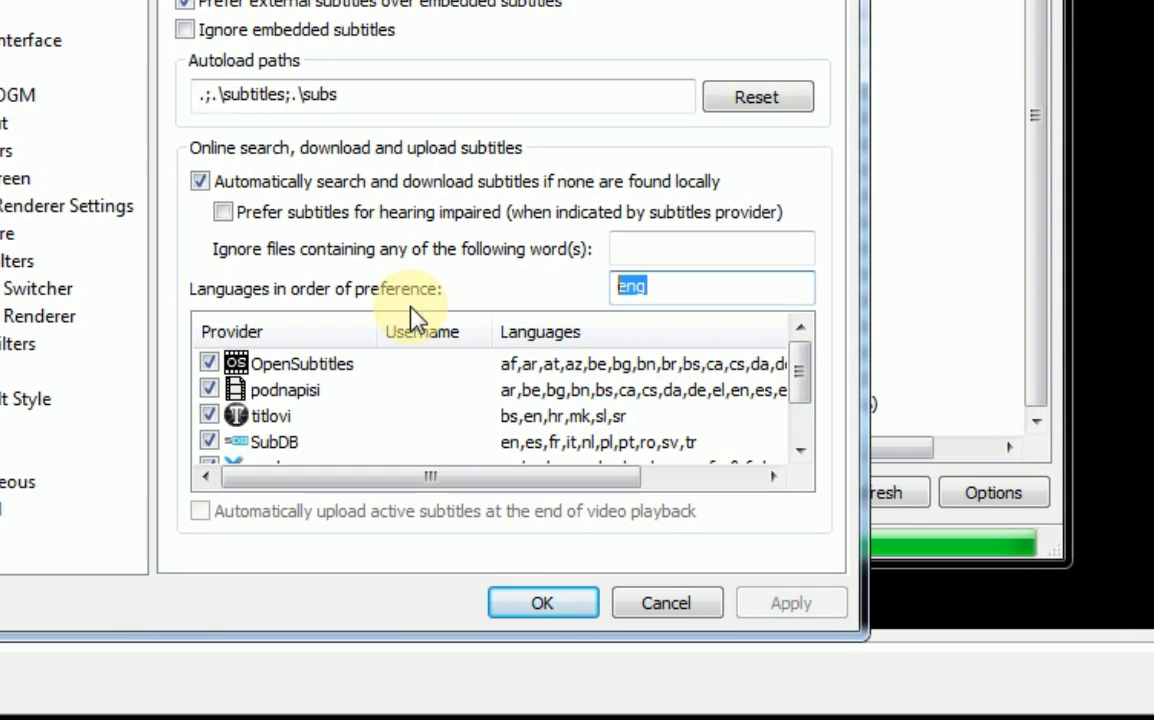
pyautogui.write('ar')
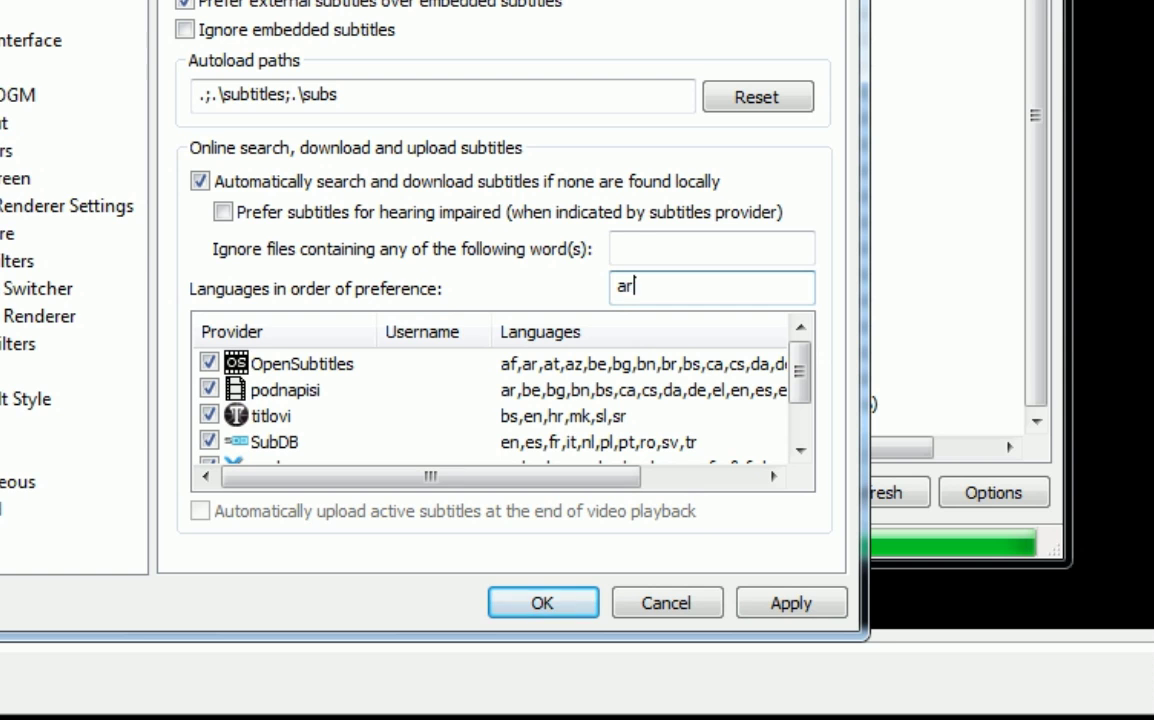
pyautogui.write('abic')
pyautogui.click(536, 606)
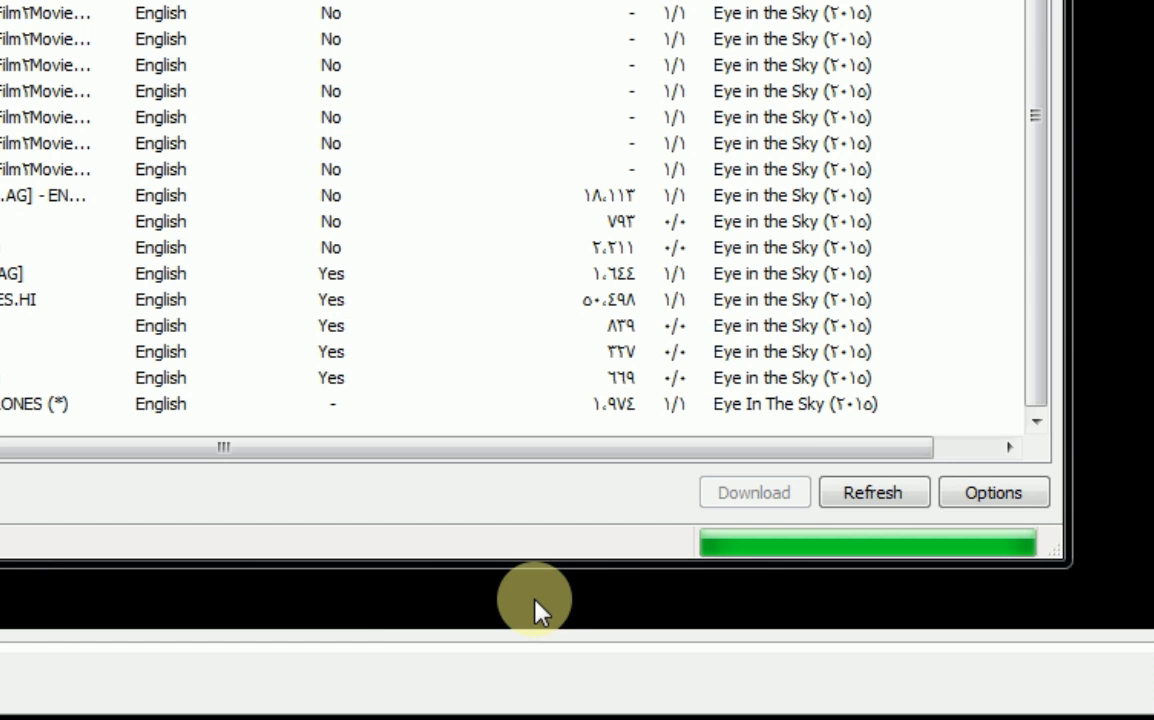
pyautogui.click(892, 492)
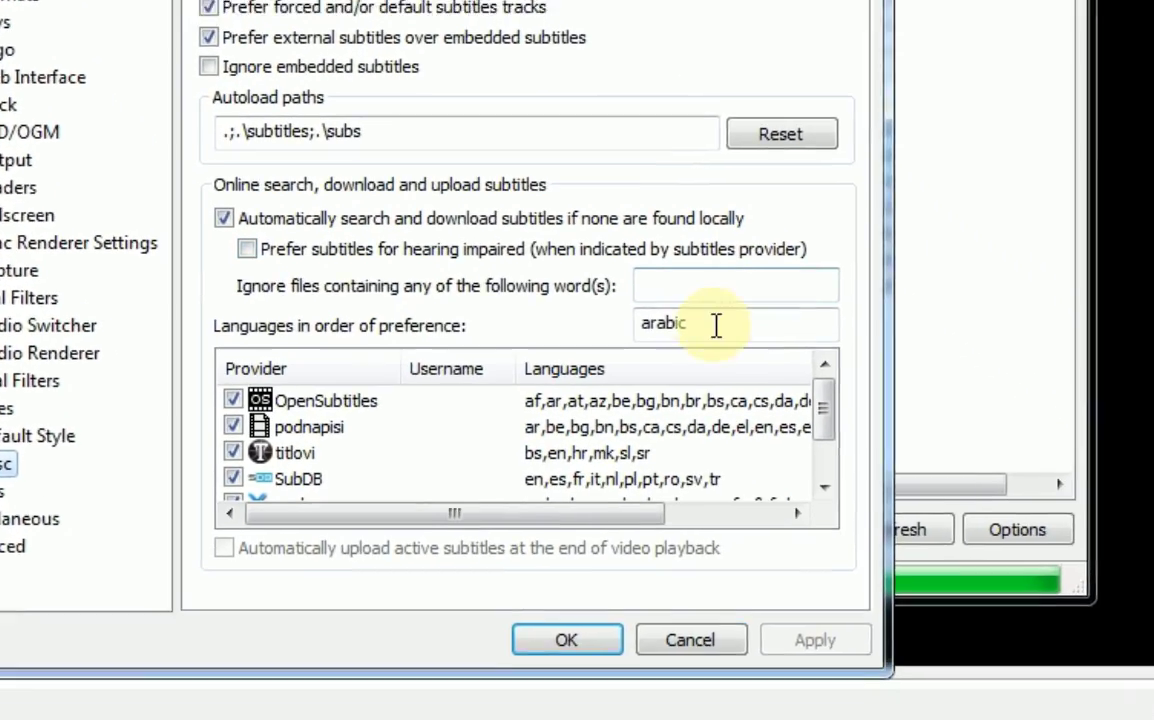
# Clear the preferred subtitle languages and confirm the options
pyautogui.moveTo(714, 327); pyautogui.dragTo(343, 280)
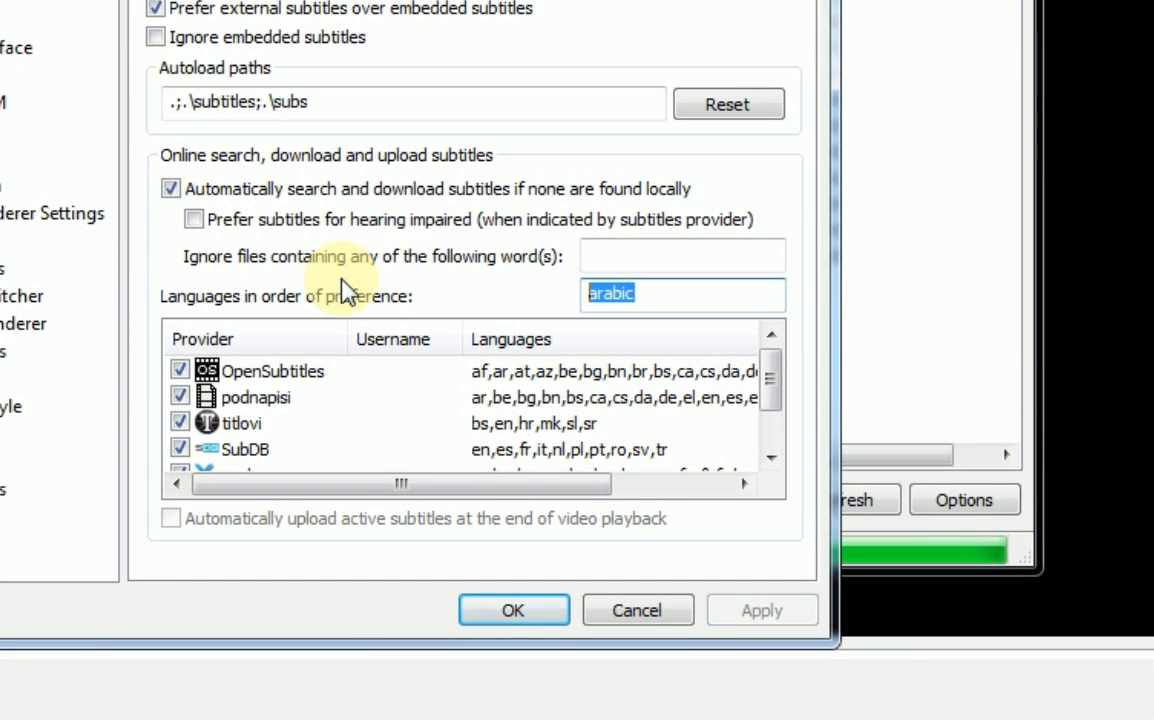
pyautogui.press('Delete')
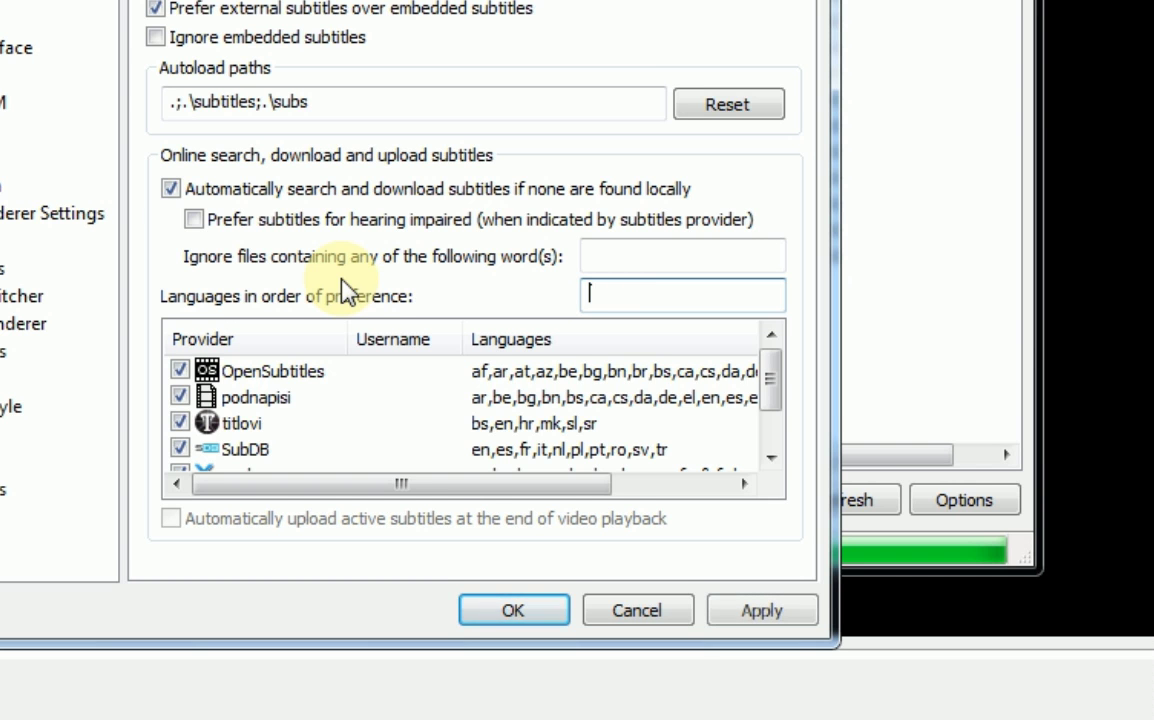
pyautogui.click(530, 610)
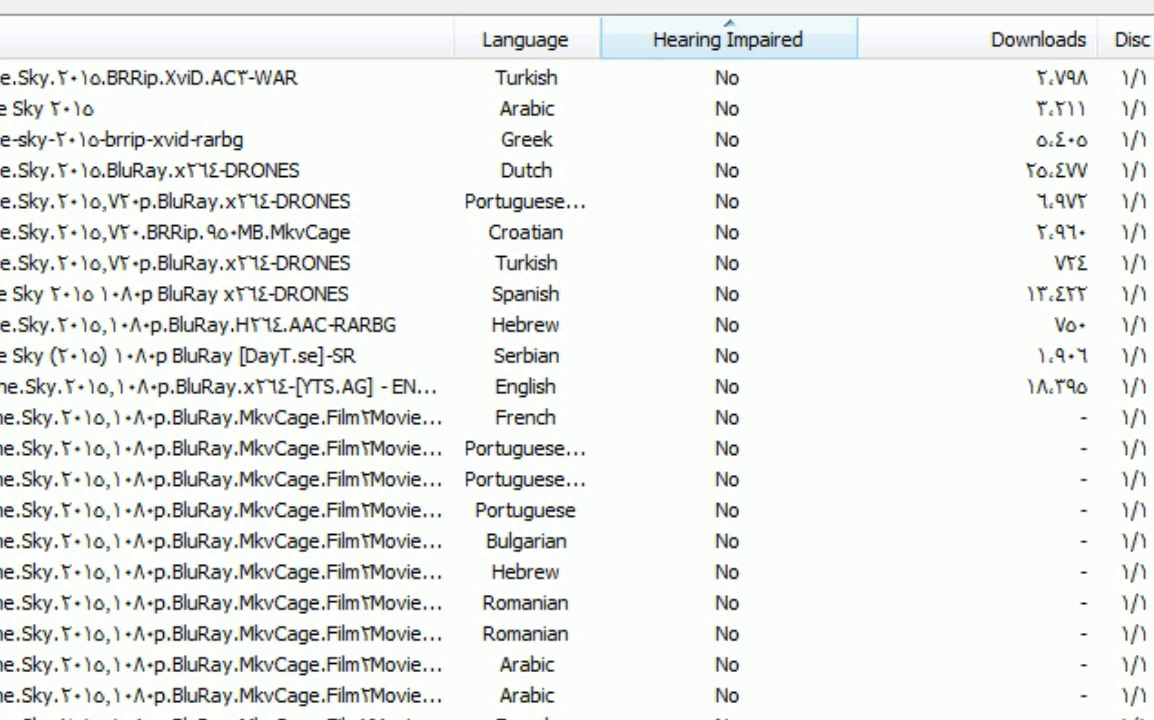
# Review the Hearing Impaired values throughout the subtitle list and sort the subtitles by number of downloads
pyautogui.click(727, 137)
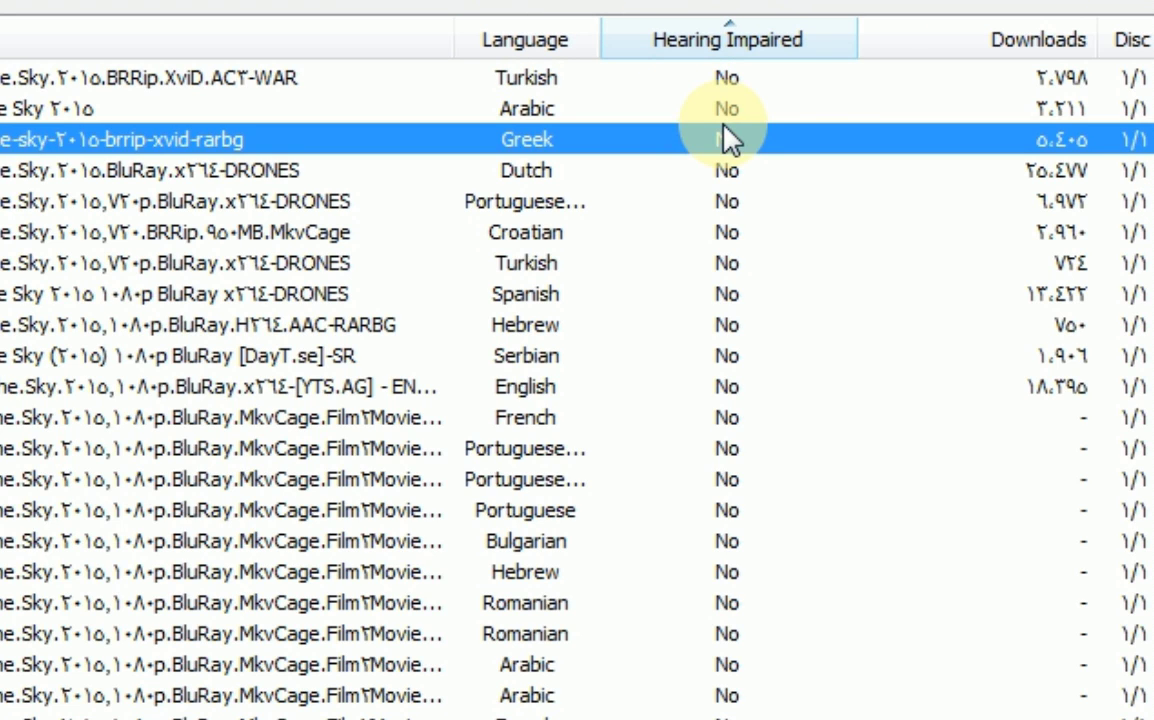
pyautogui.scroll(-12, 577, 390)
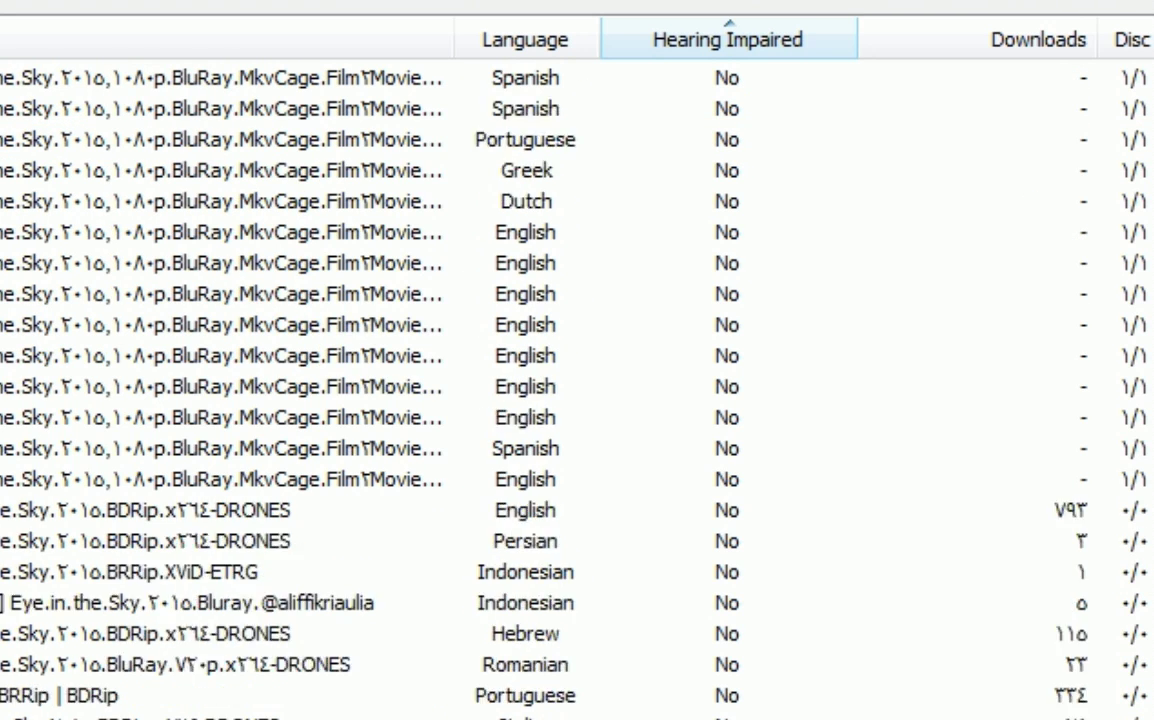
pyautogui.scroll(-5, 700, 600)
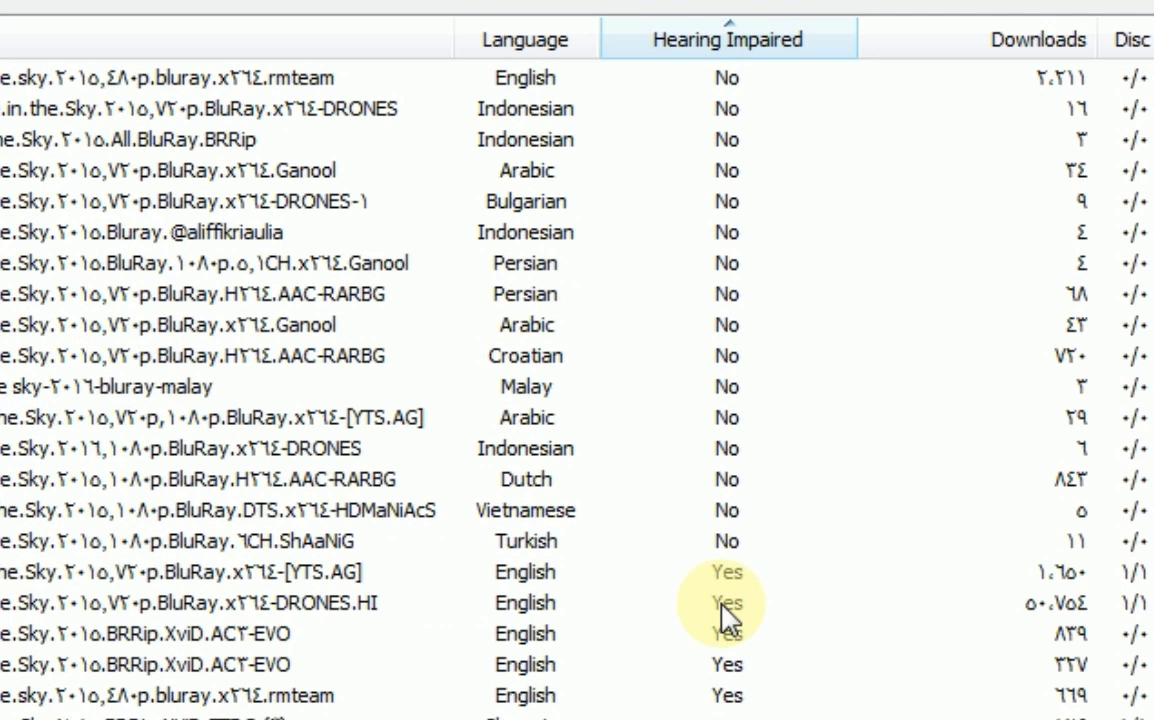
pyautogui.click(706, 583)
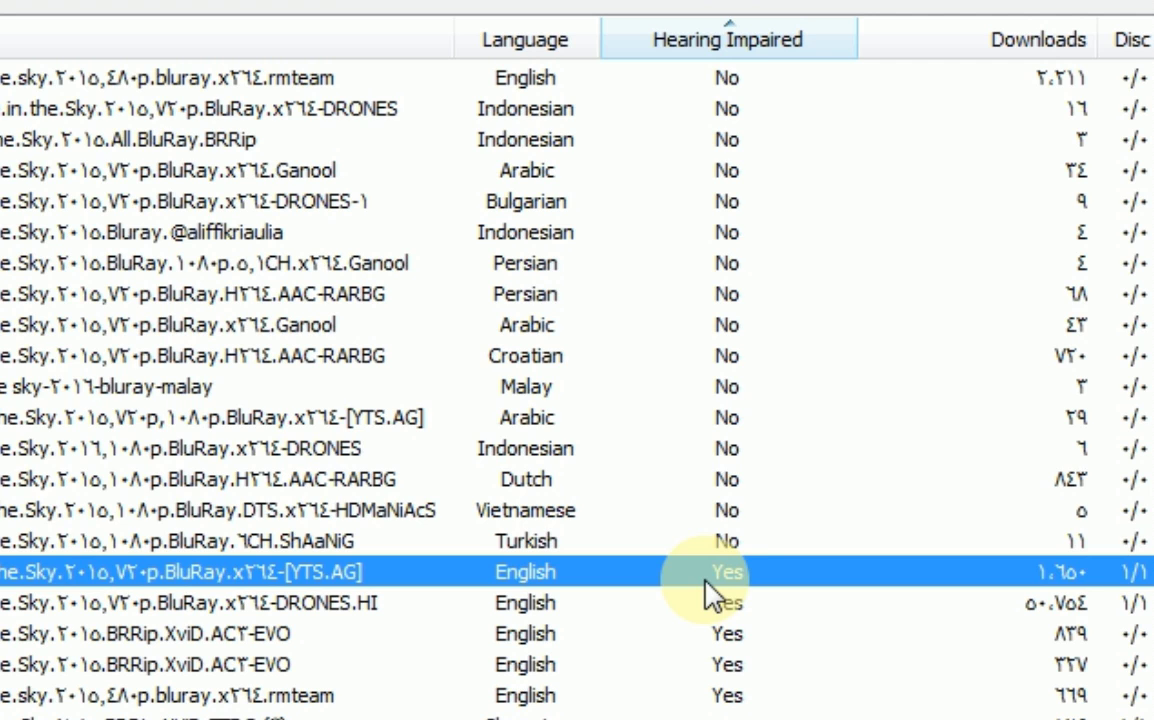
pyautogui.click(1066, 40)
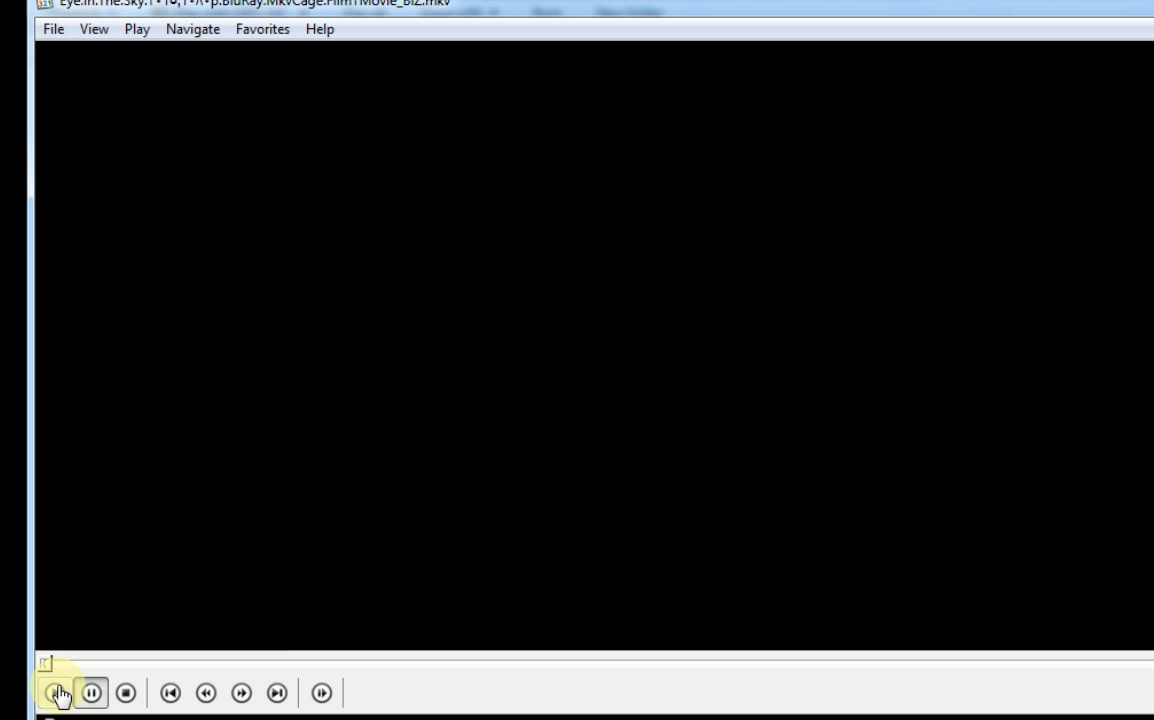
# Seek the movie to a dialogue scene about 20 minutes in and pause it there
pyautogui.click(279, 664)
pyautogui.click(90, 692)
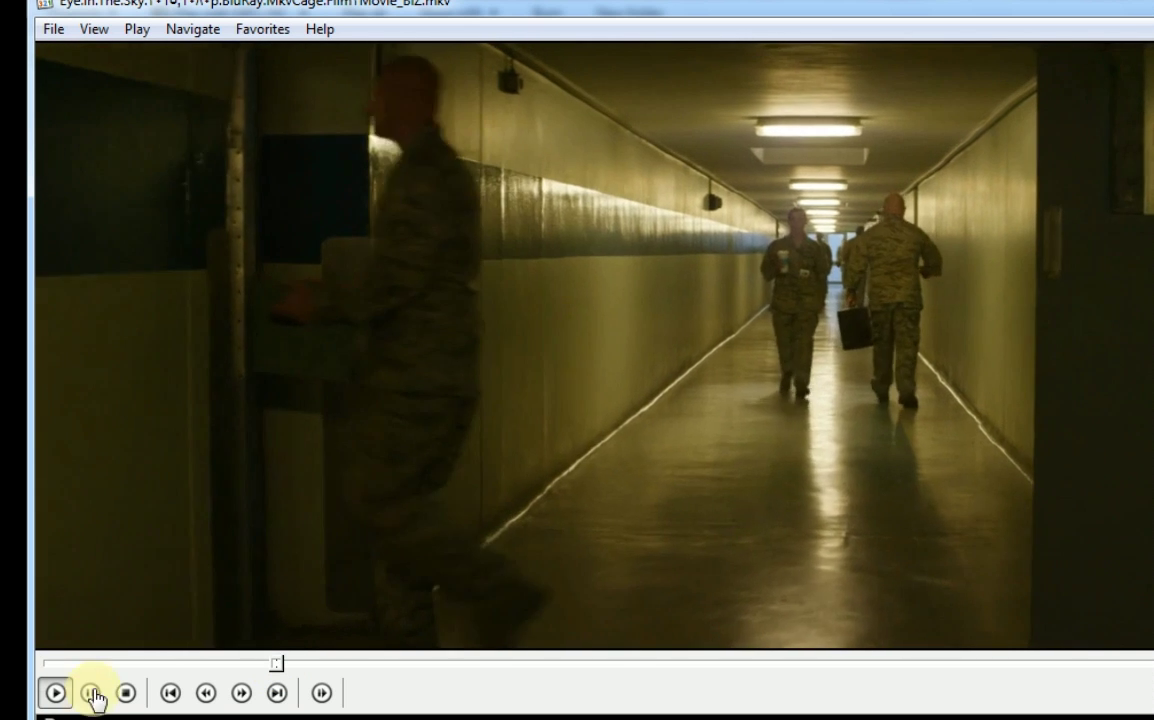
pyautogui.moveTo(296, 666); pyautogui.dragTo(326, 666)
pyautogui.click(90, 692)
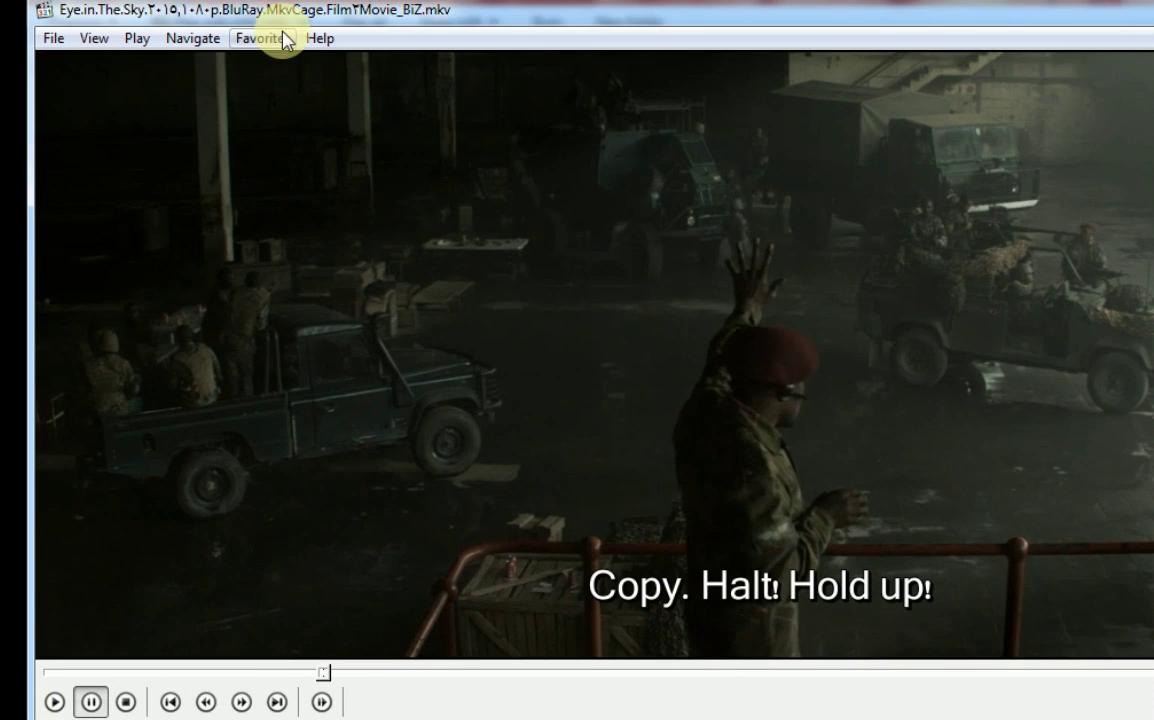
# Reopen the online subtitle download for the paused movie to fetch a Croatian subtitle
pyautogui.rightClick(310, 168)
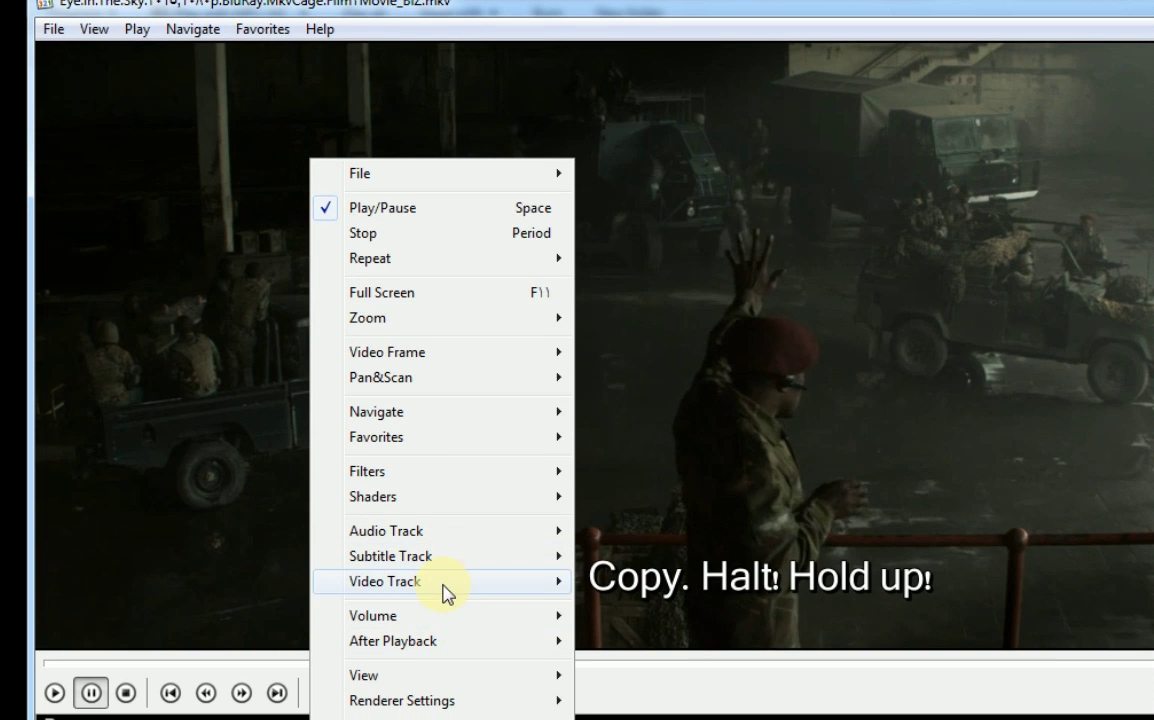
pyautogui.moveTo(445, 562)
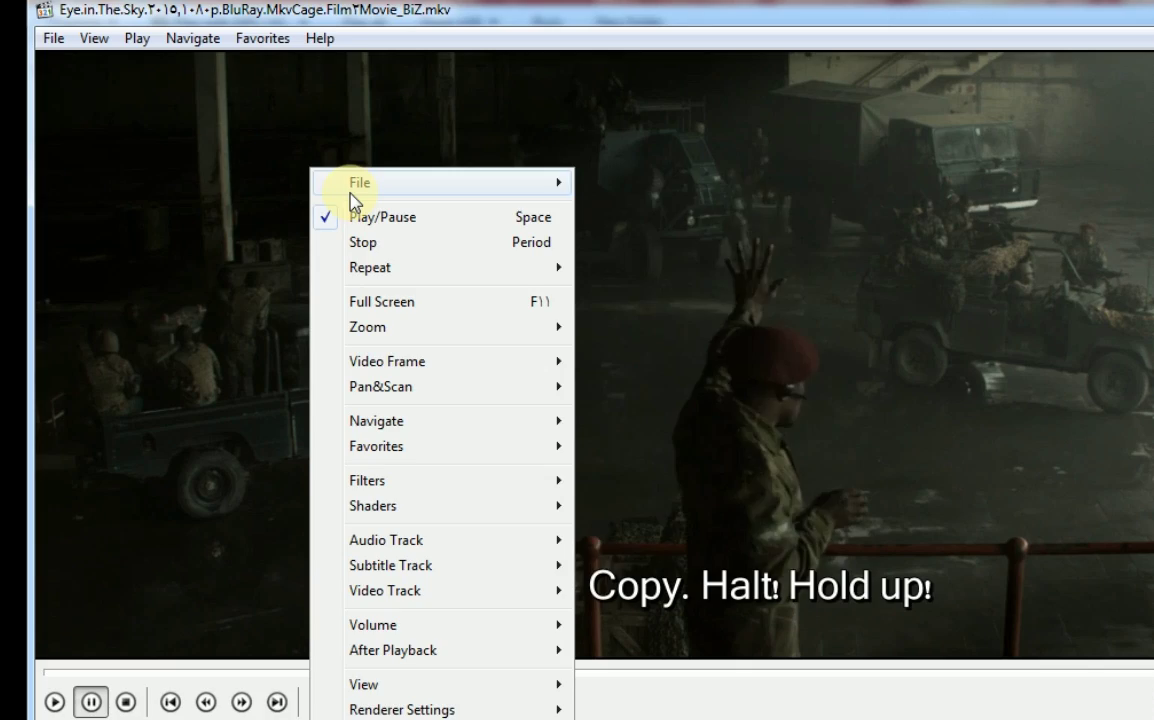
pyautogui.moveTo(355, 195)
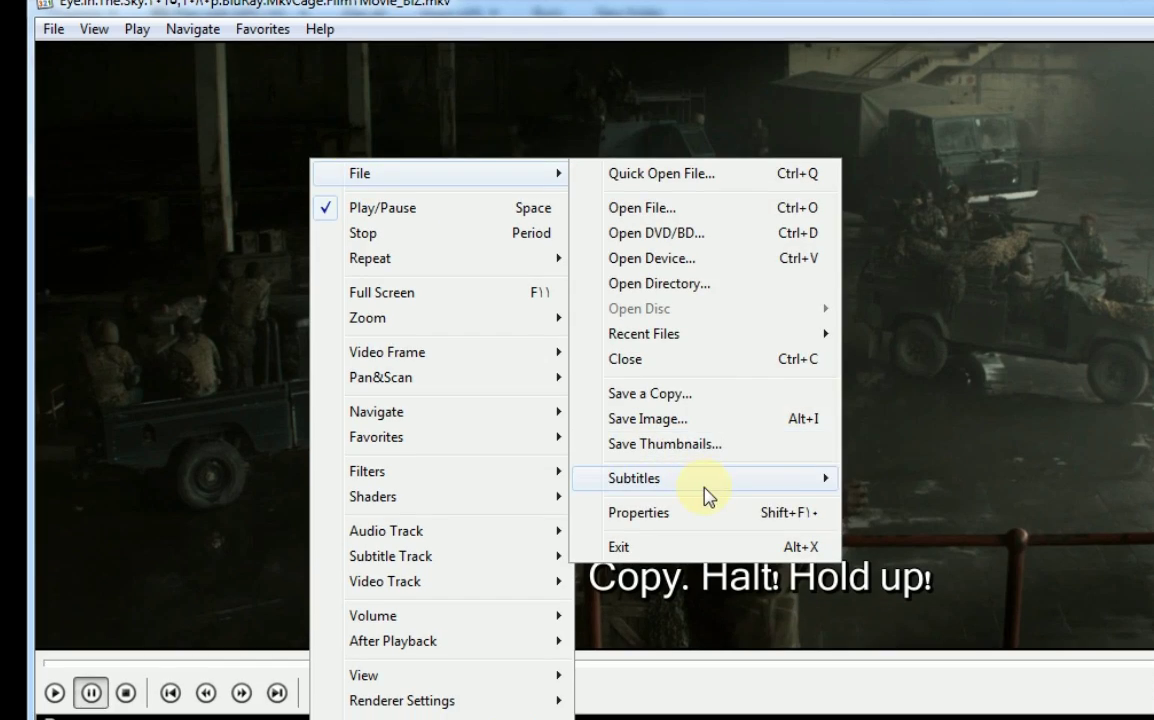
pyautogui.moveTo(700, 488)
pyautogui.click(908, 540)
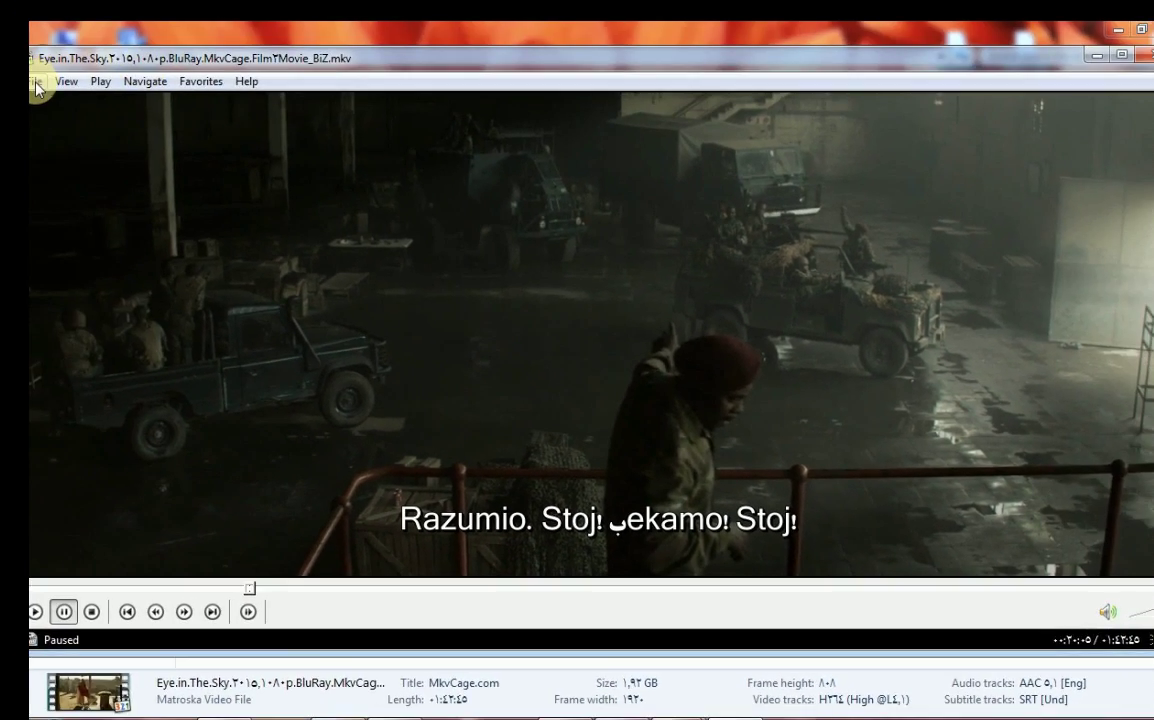
# Save the loaded subtitle to the Desktop as a SubRip (*.srt) file with the suggested name and automatic encoding
pyautogui.click(35, 82)
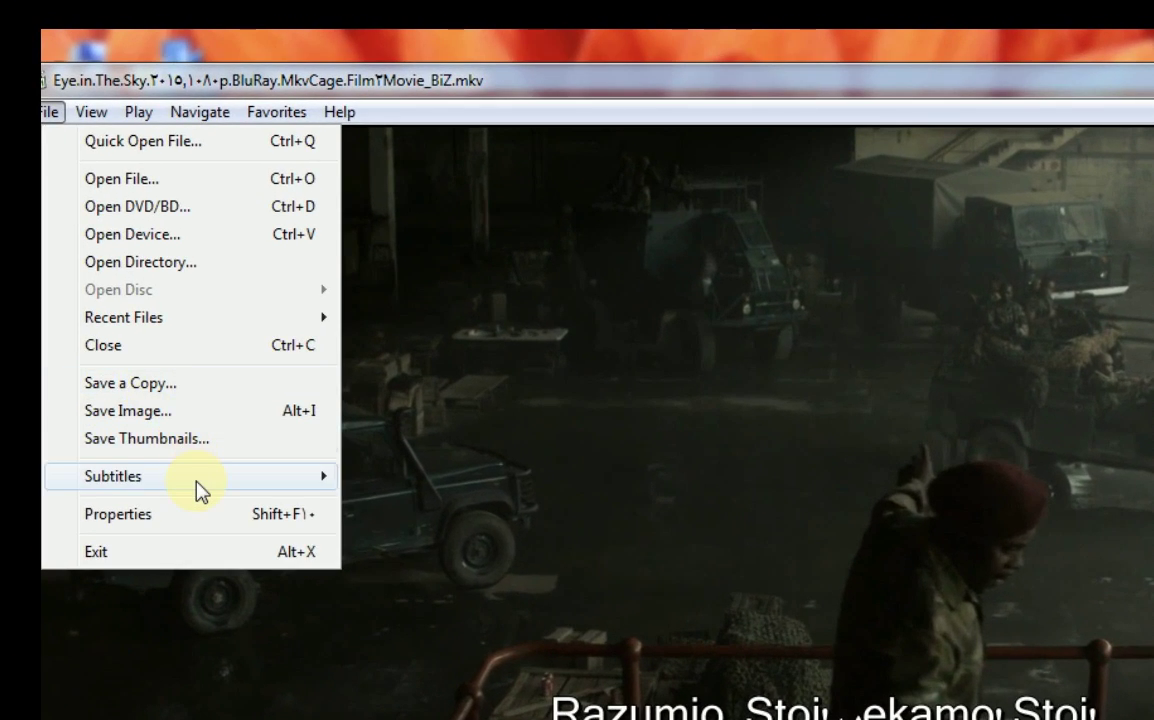
pyautogui.moveTo(199, 489)
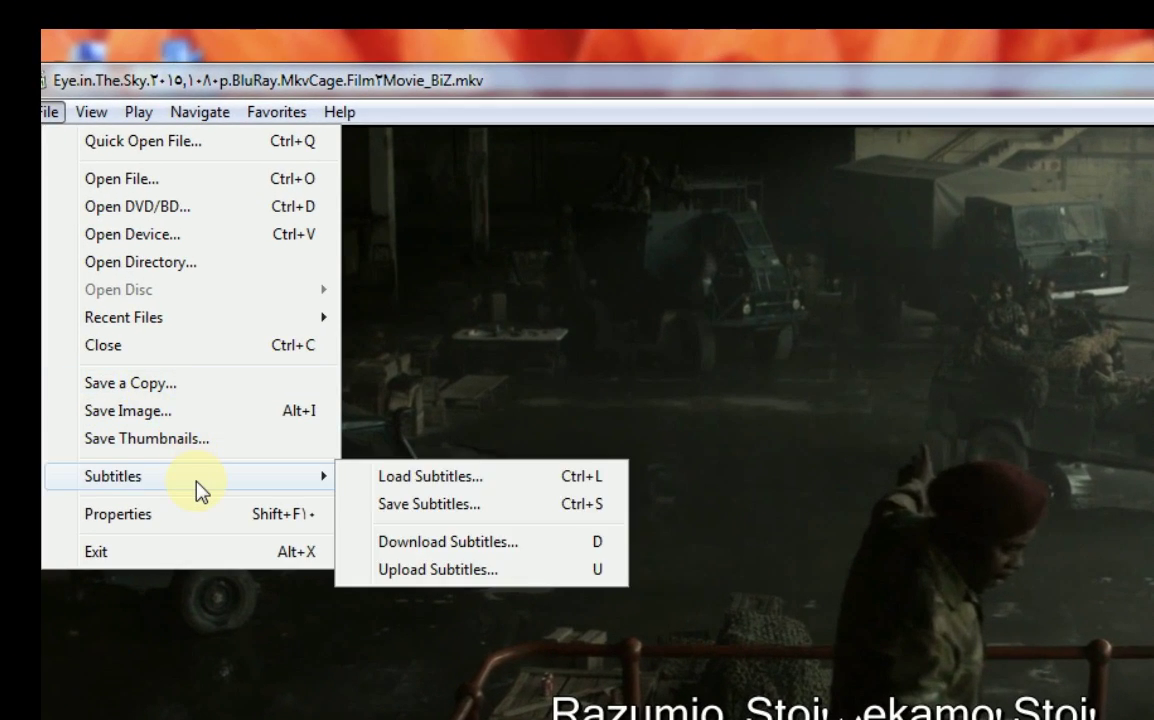
pyautogui.click(378, 505)
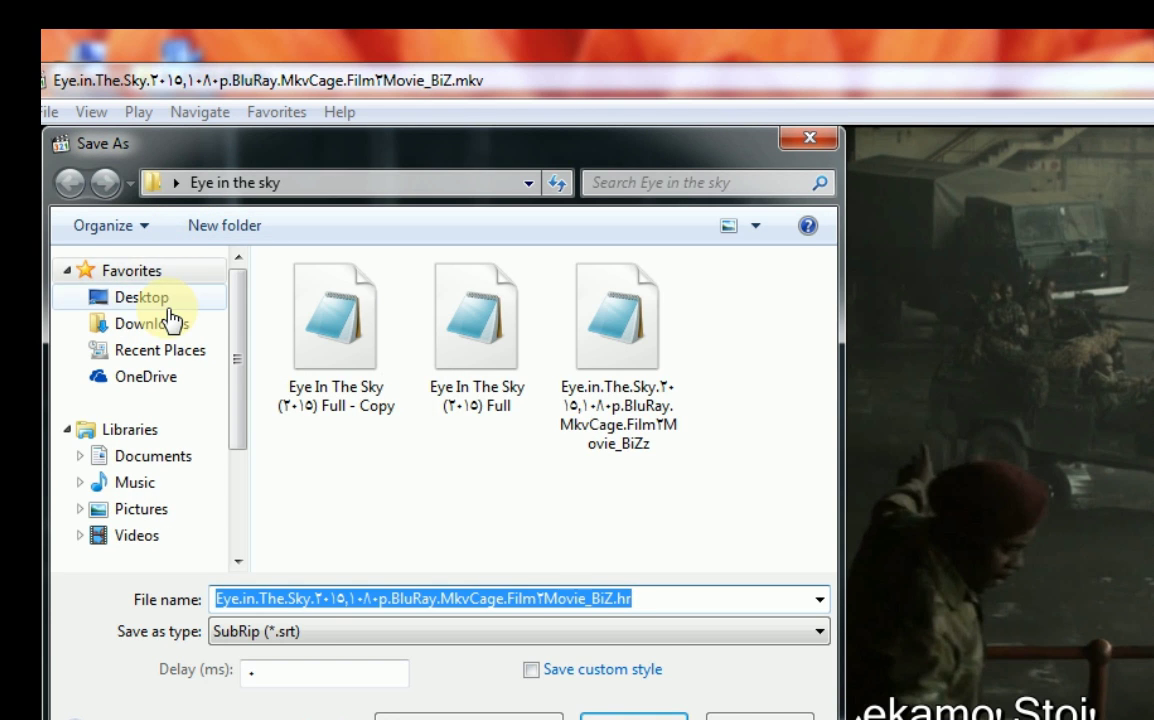
pyautogui.click(169, 308)
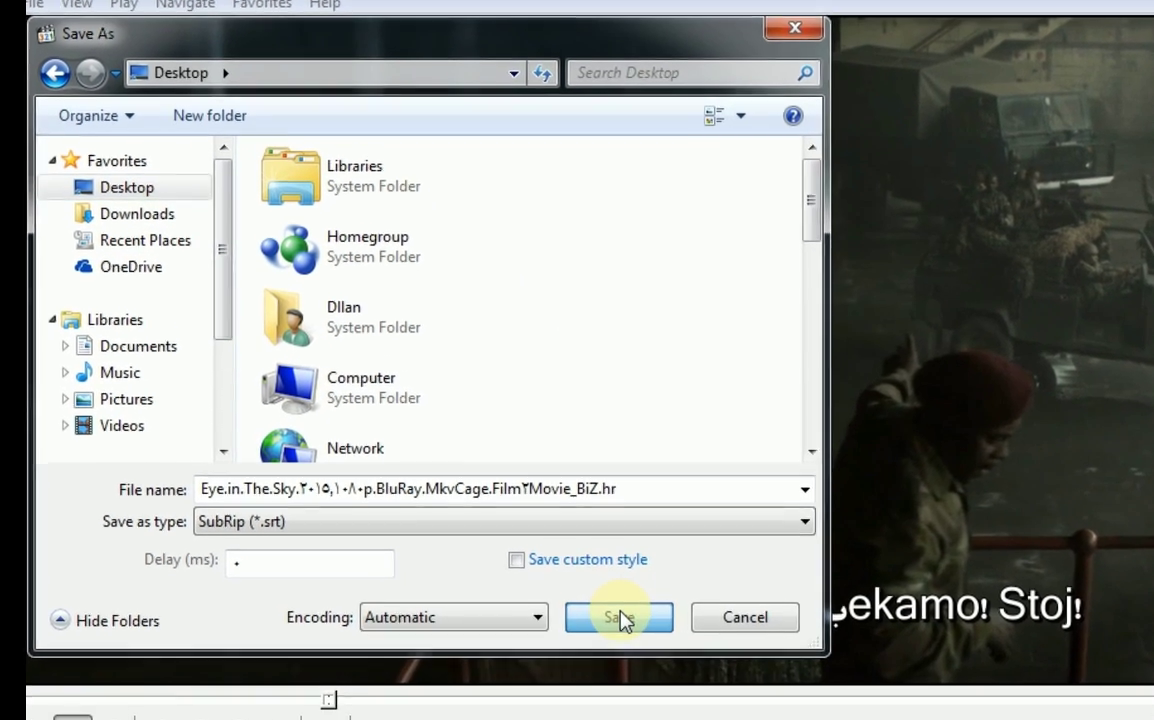
pyautogui.click(621, 620)
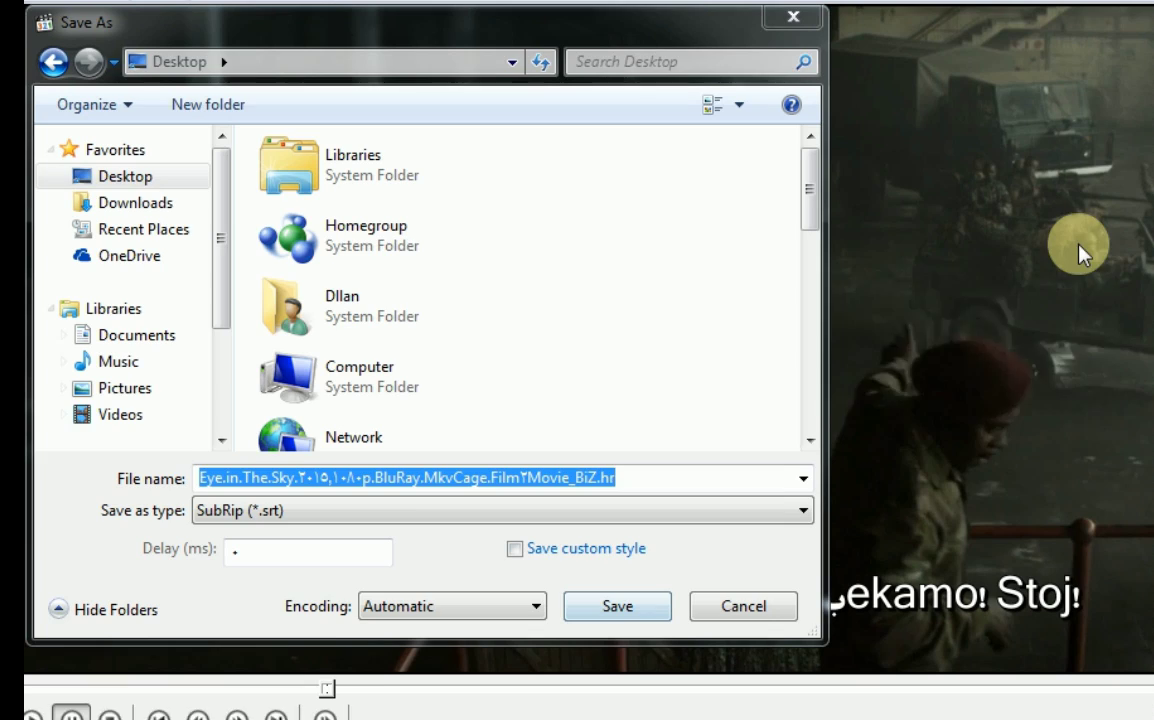
# Open the saved Croatian subtitle file from the Desktop in Notepad to check its contents, and close it
pyautogui.click(965, 414)
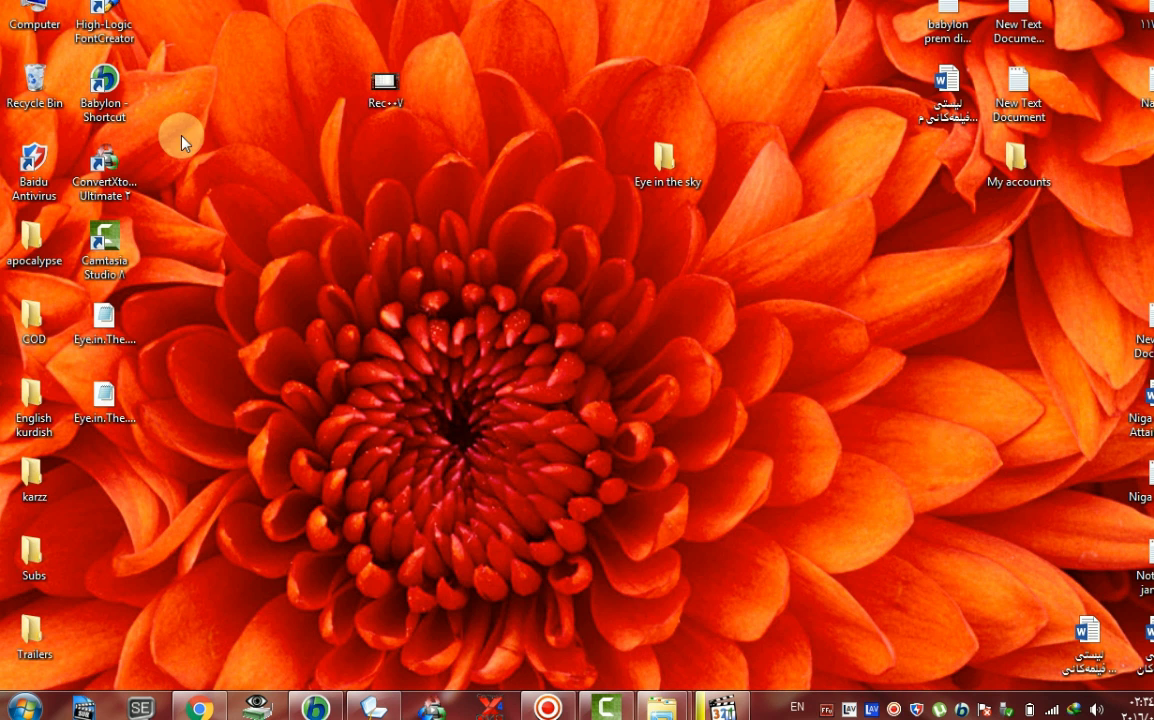
pyautogui.rightClick(182, 137)
pyautogui.click(218, 190)
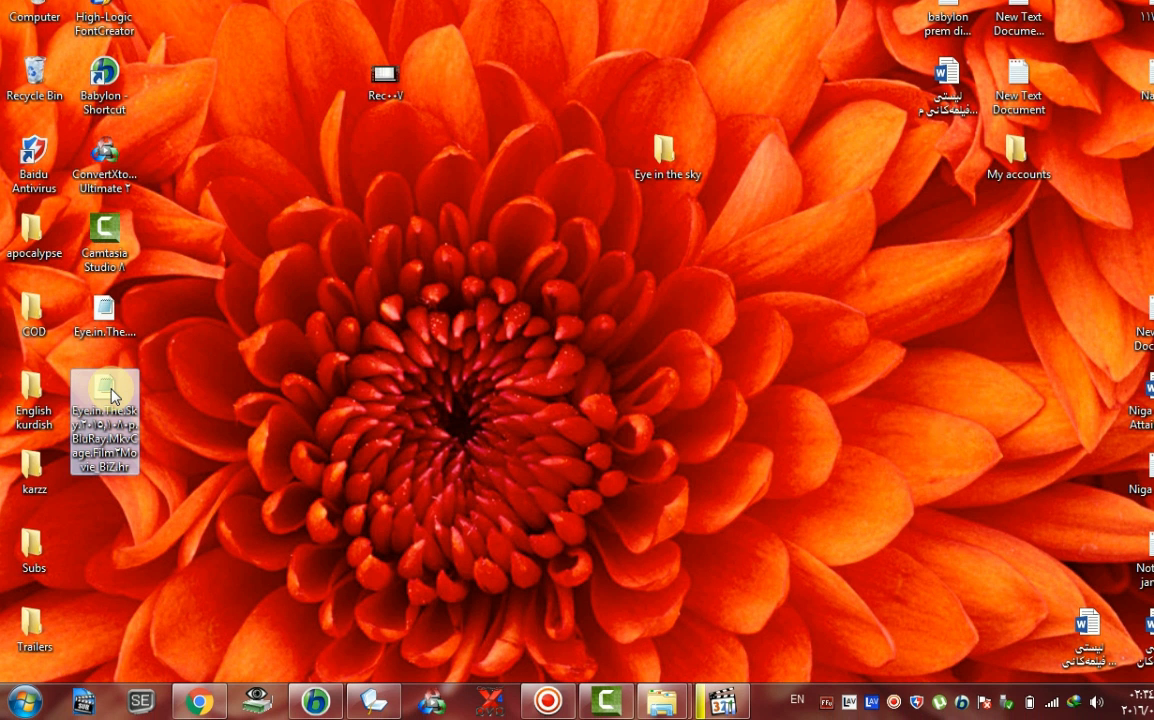
pyautogui.doubleClick(113, 393)
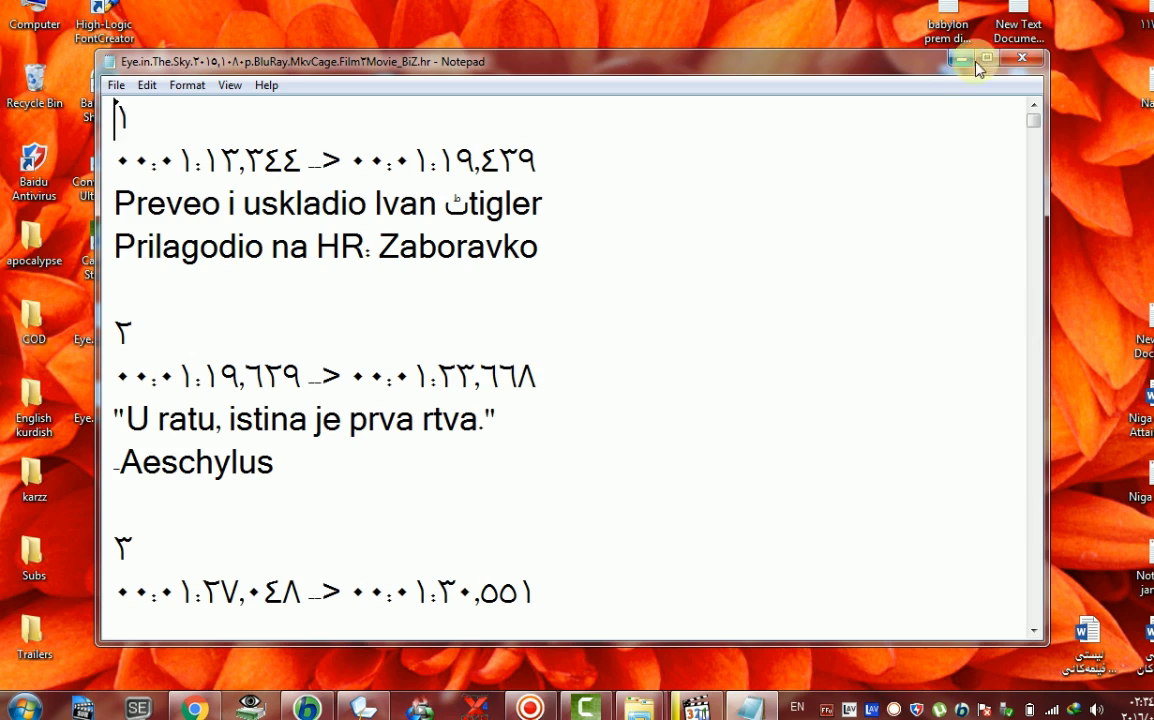
pyautogui.click(1022, 58)
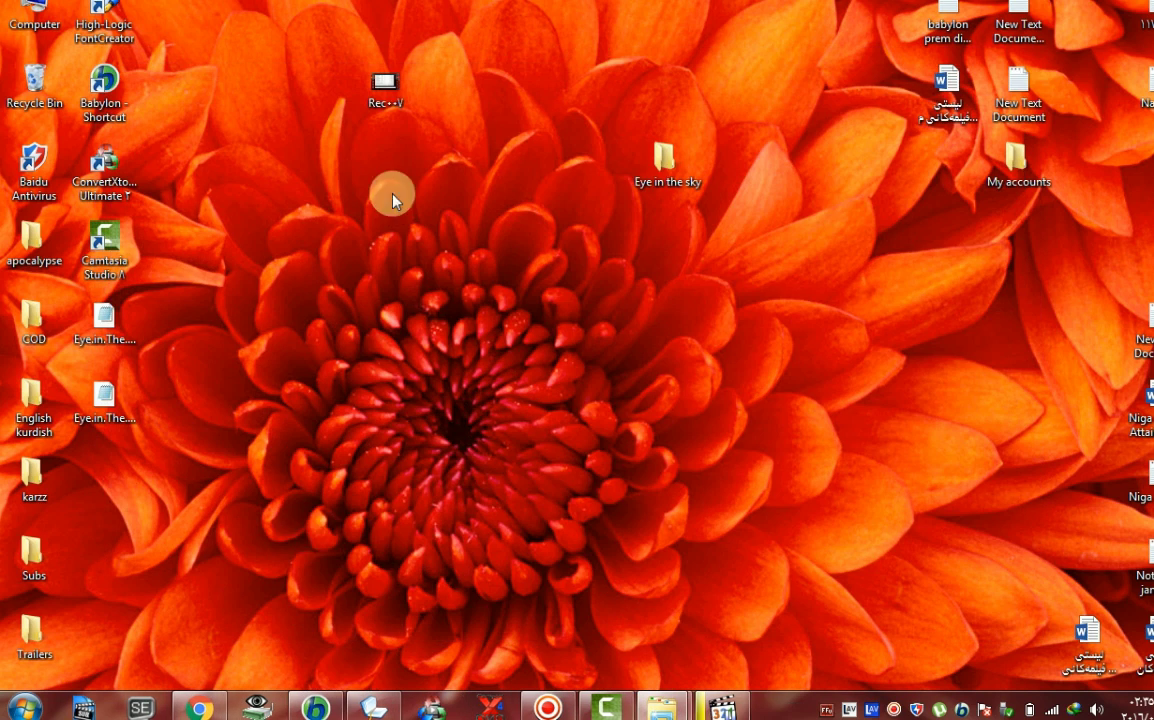
# Return to the paused movie in Media Player Classic and review the font settings of the default subtitle style in the player options
pyautogui.click(722, 703)
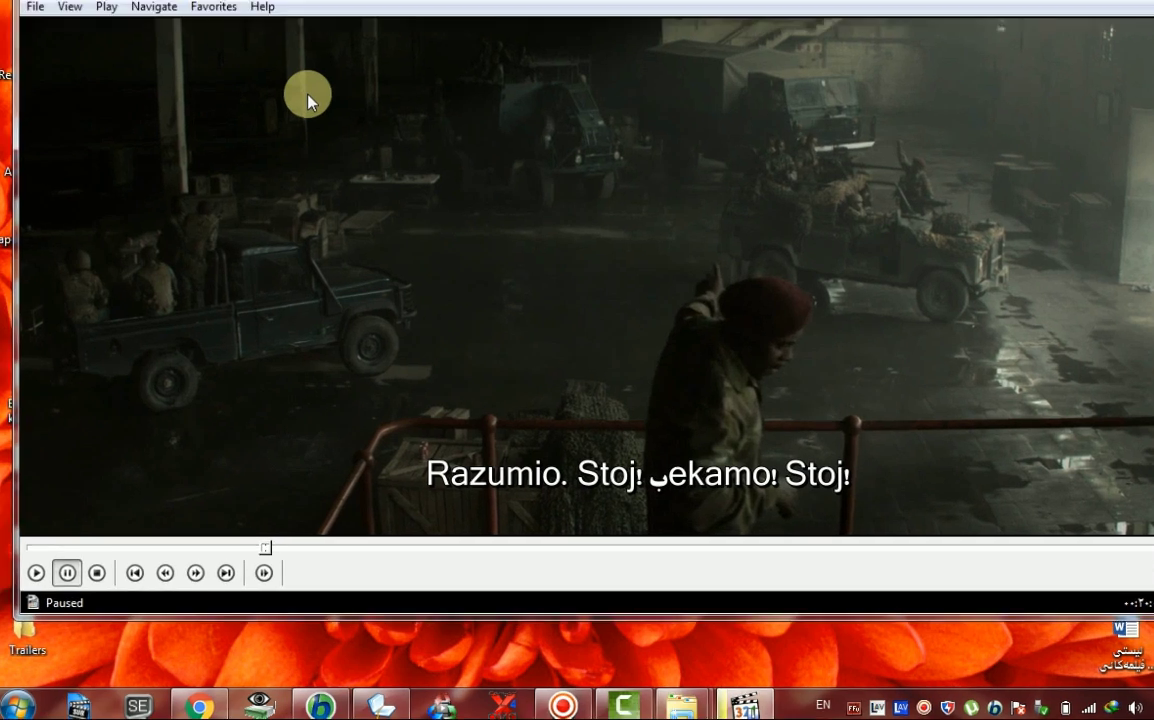
pyautogui.rightClick(268, 115)
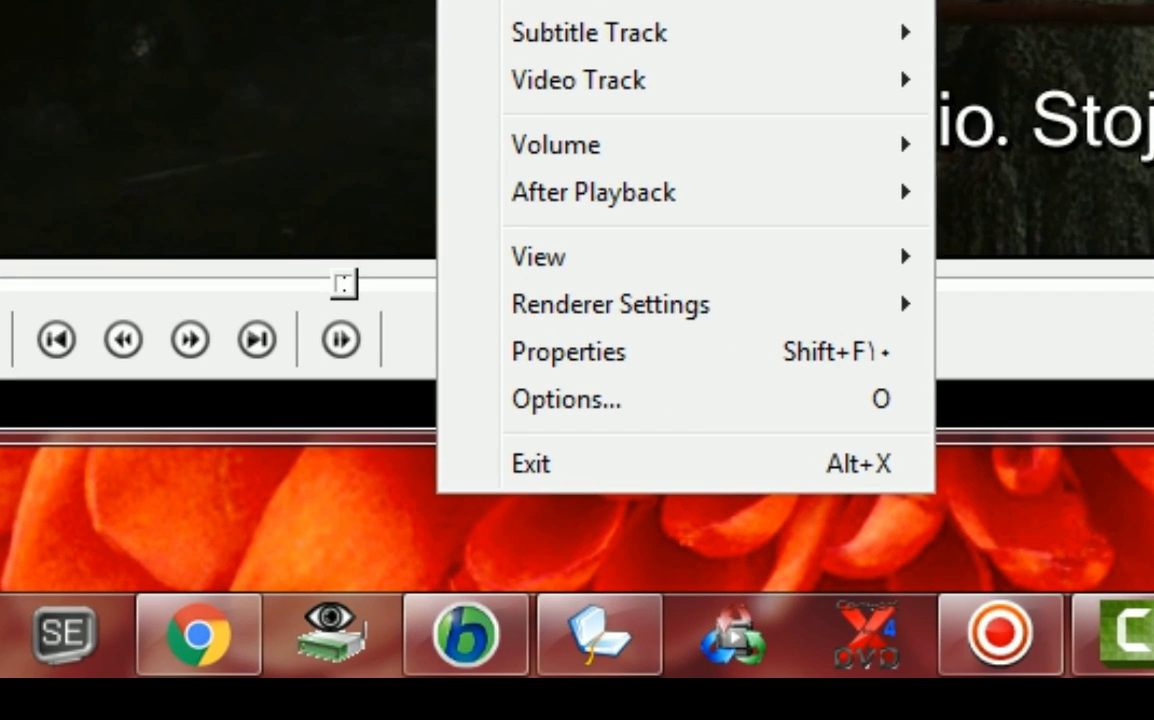
pyautogui.click(690, 399)
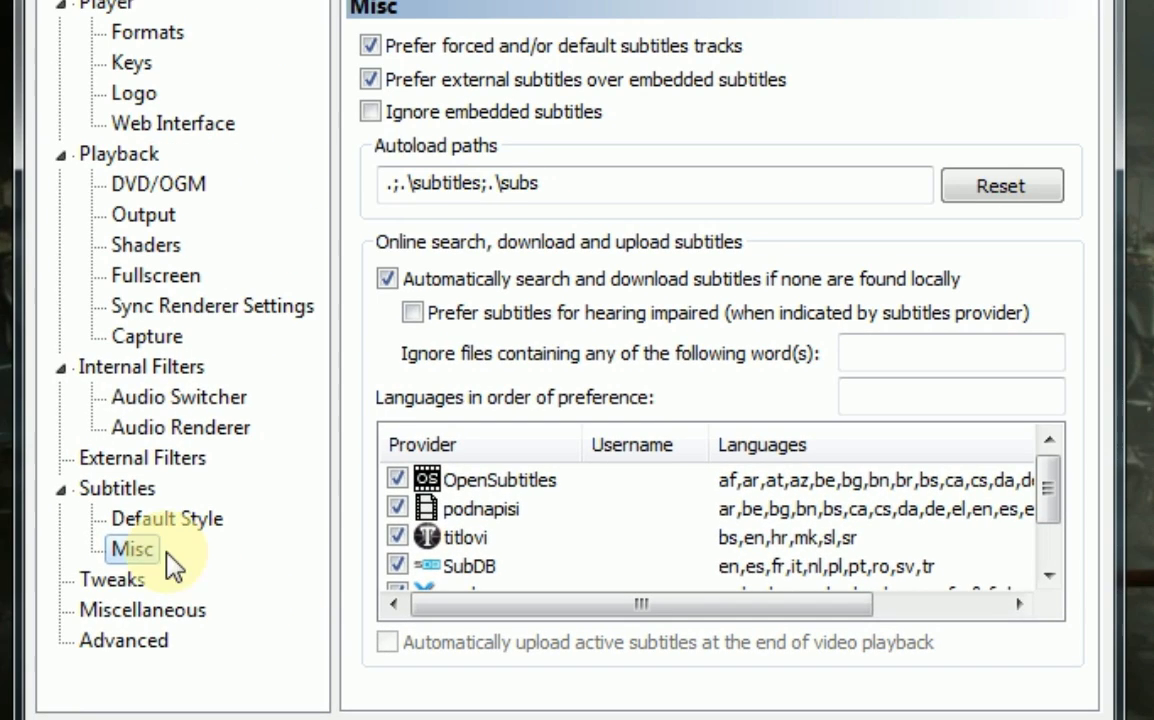
pyautogui.click(206, 441)
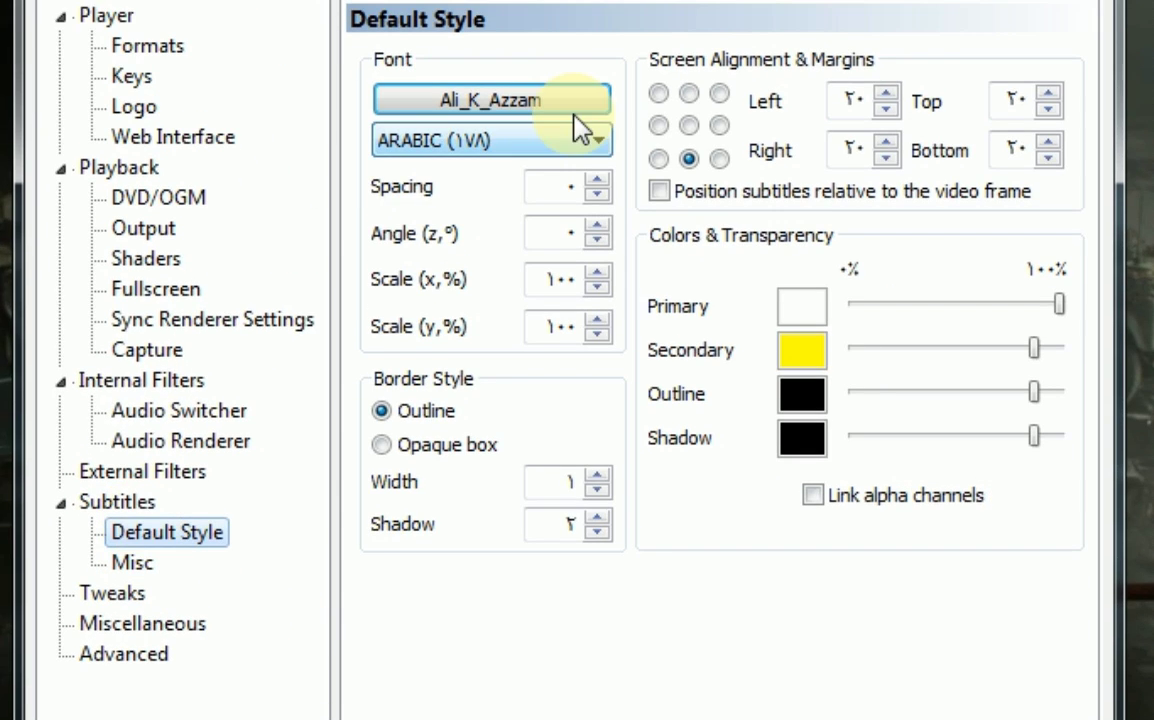
pyautogui.click(568, 98)
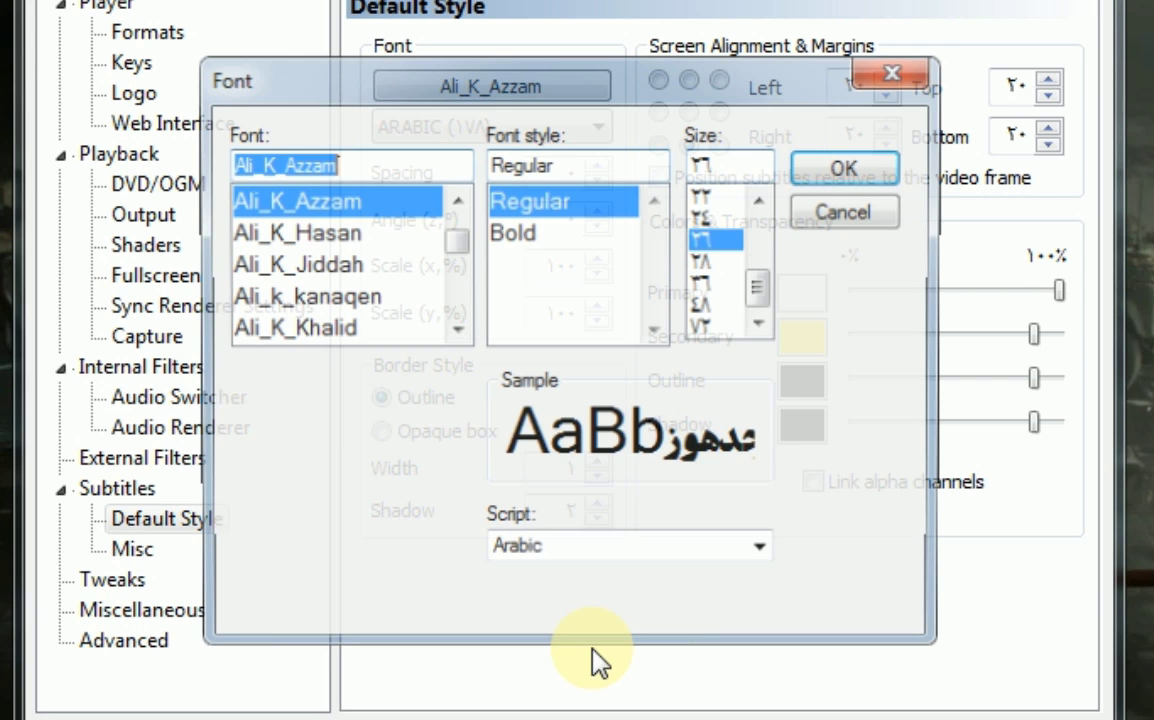
pyautogui.click(856, 168)
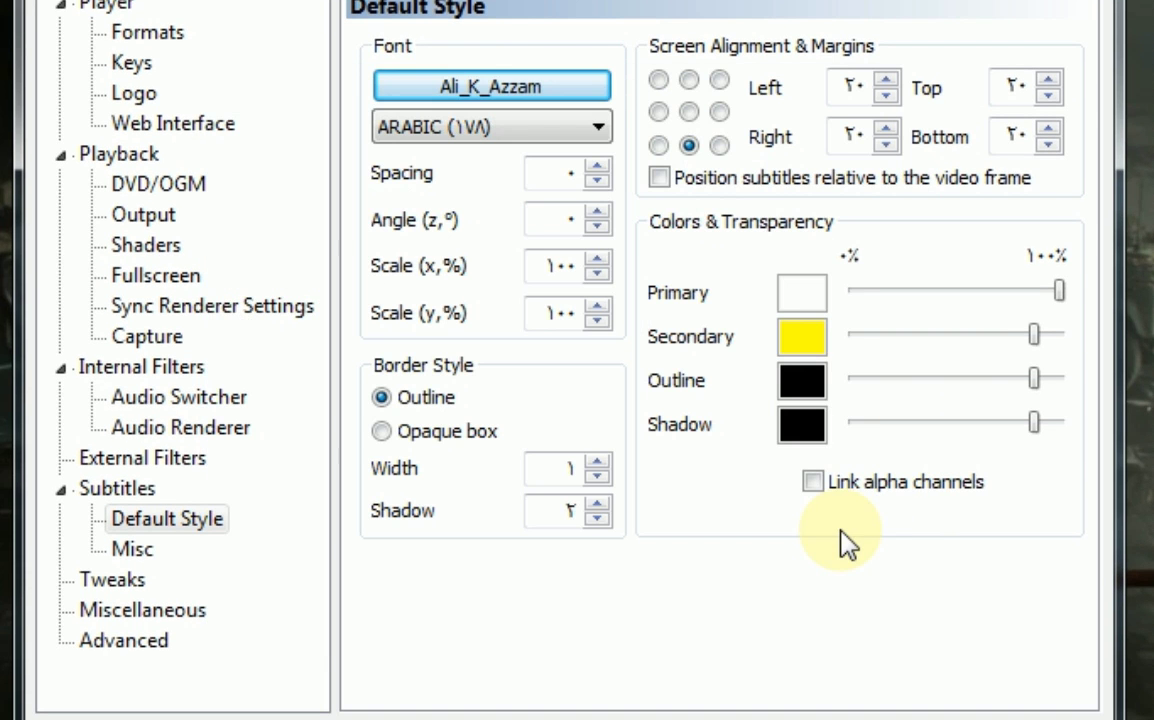